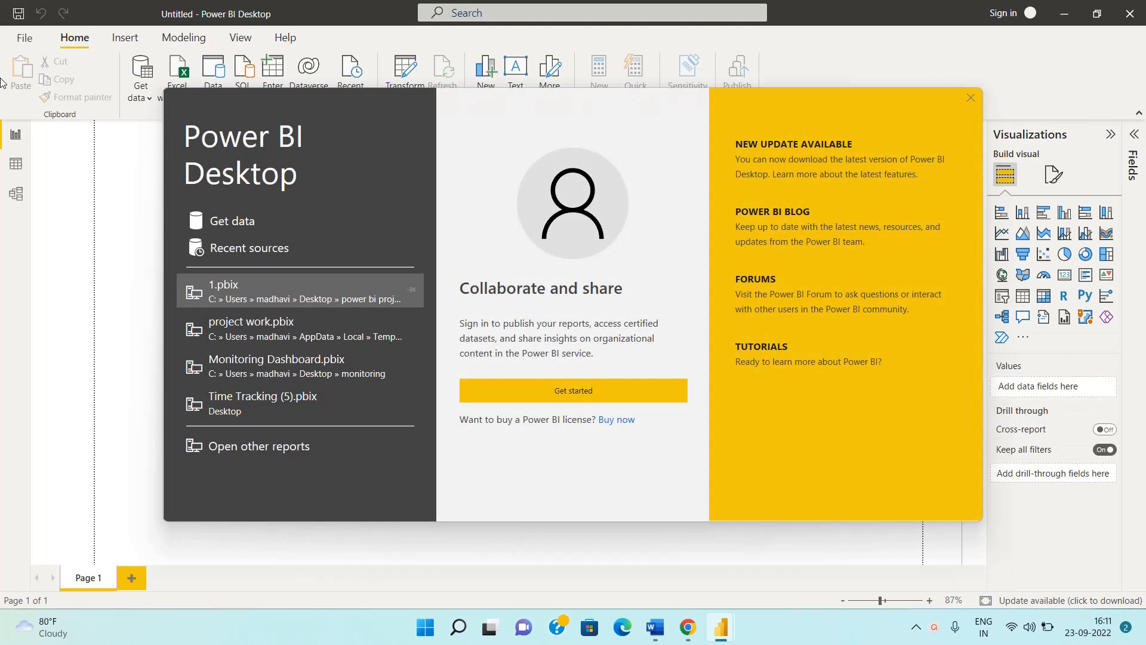
Open the recent report 1.pbix and delete the PercentOfStandardCost and RevenueDiscount column chart from Page 1
click(269, 289)
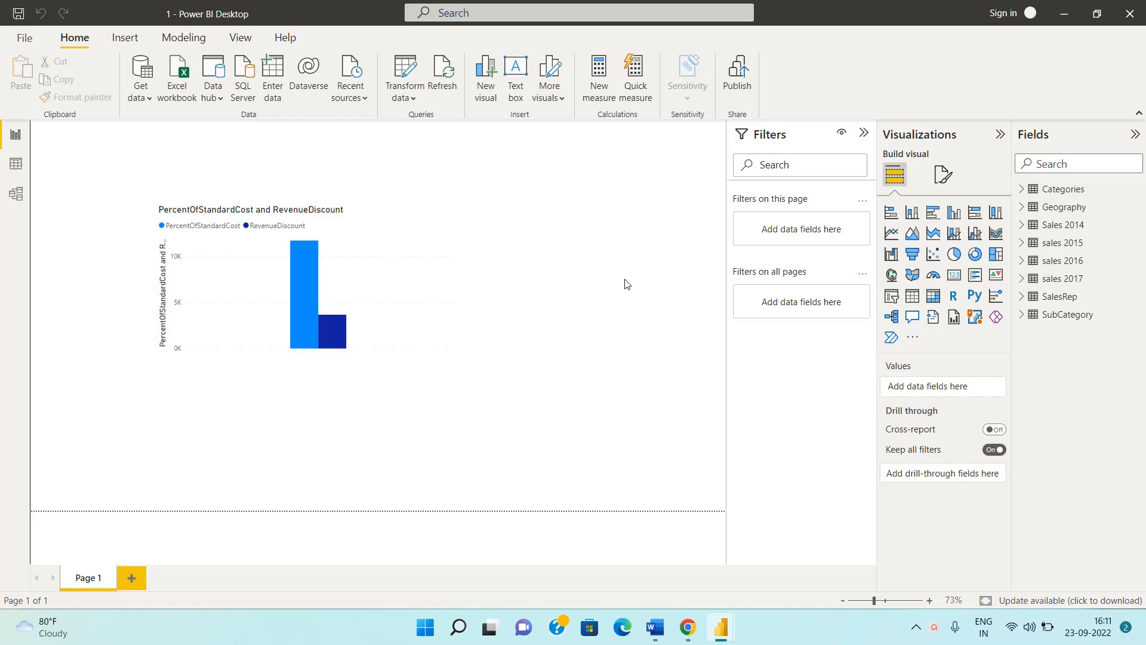
click(285, 255)
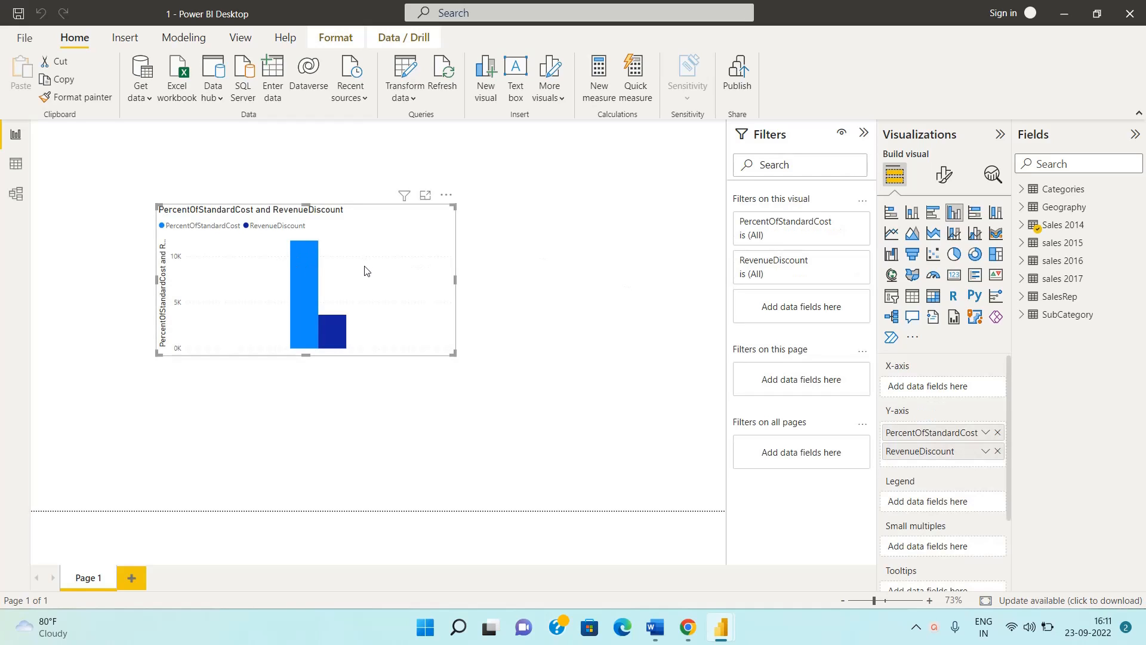
key(Delete)
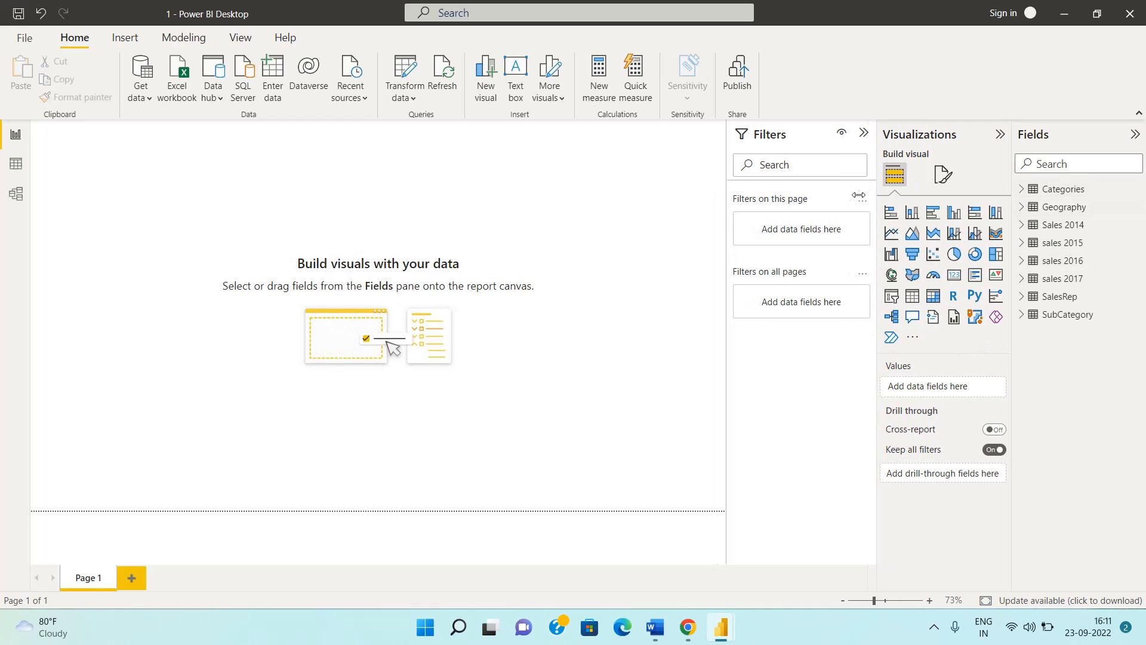
drag(876, 334, 800, 332)
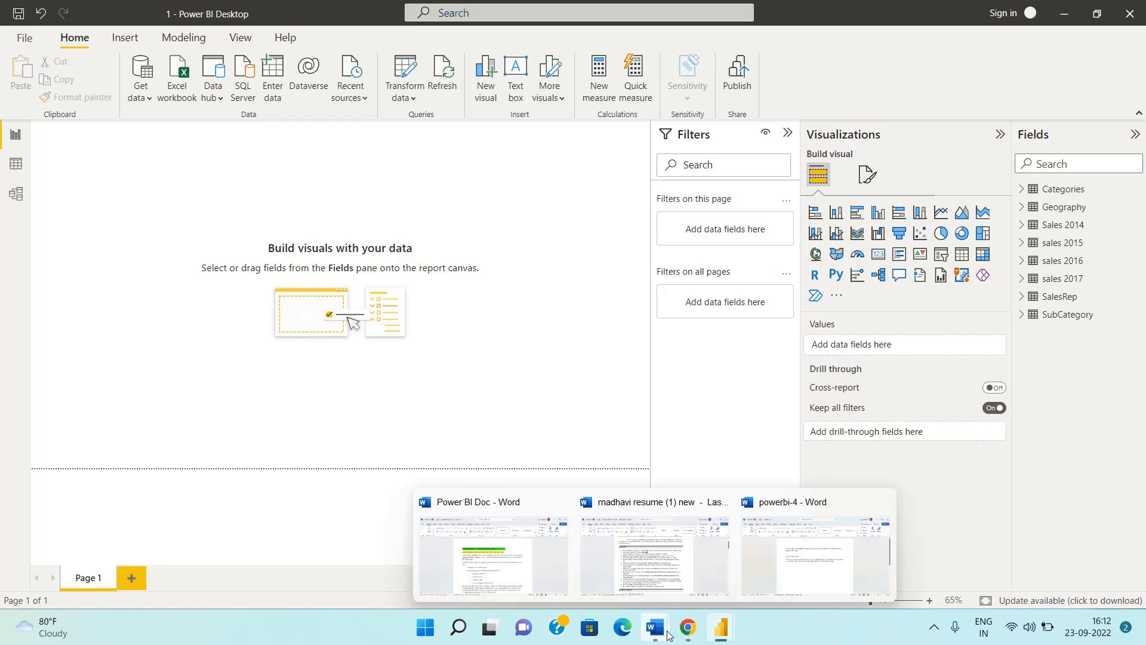
Switch to Teams in Chrome, open 4_Visualization Components.pptx from MULPOWERBI's Manuscript folder and read through its second slide
click(687, 633)
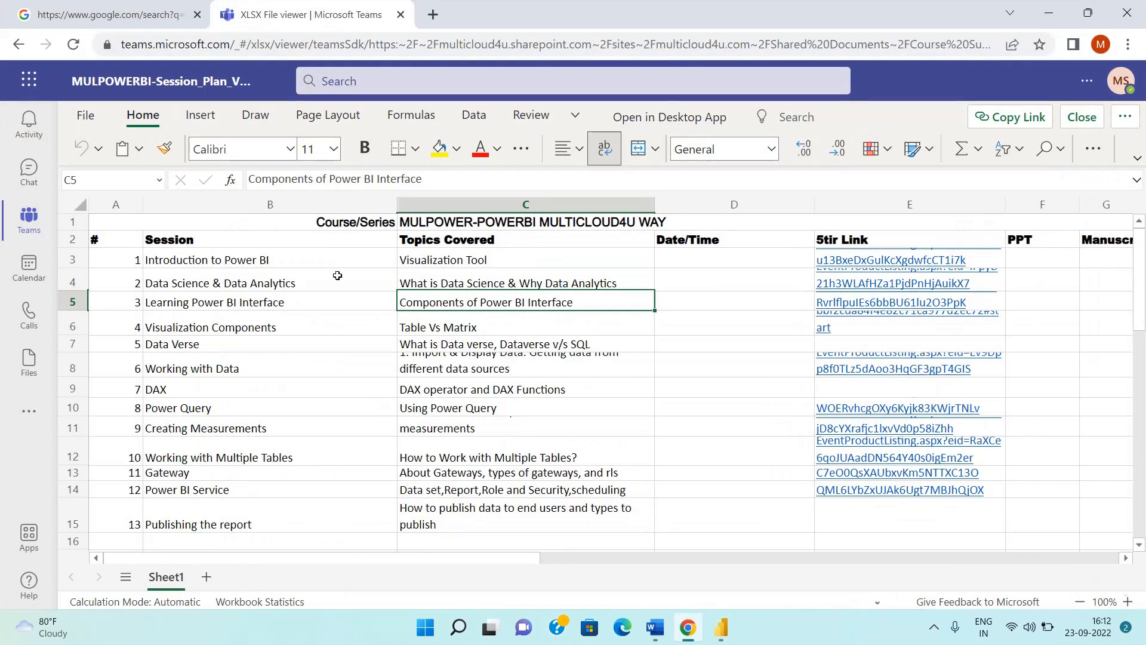
click(18, 45)
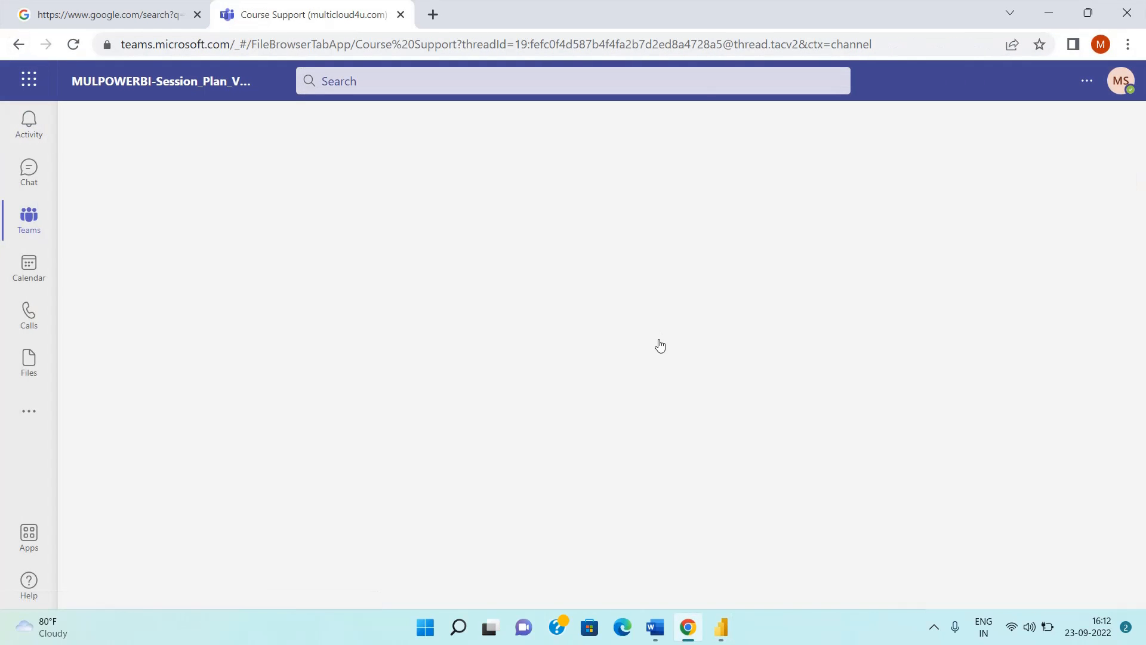
scroll(445, 536, down, 5)
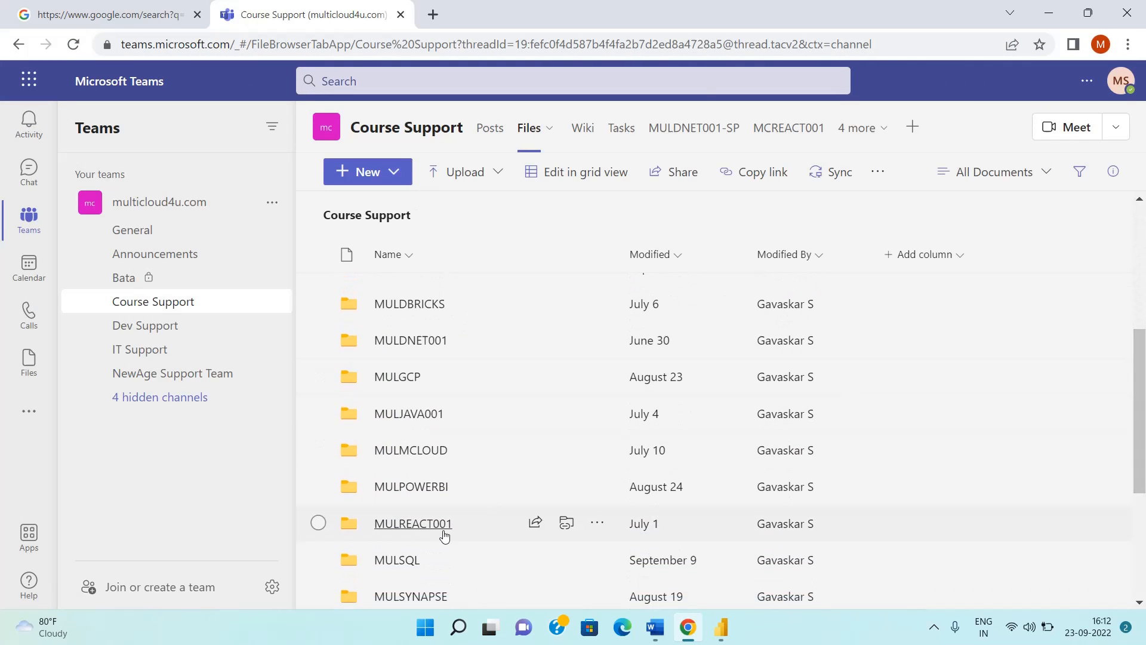
click(411, 491)
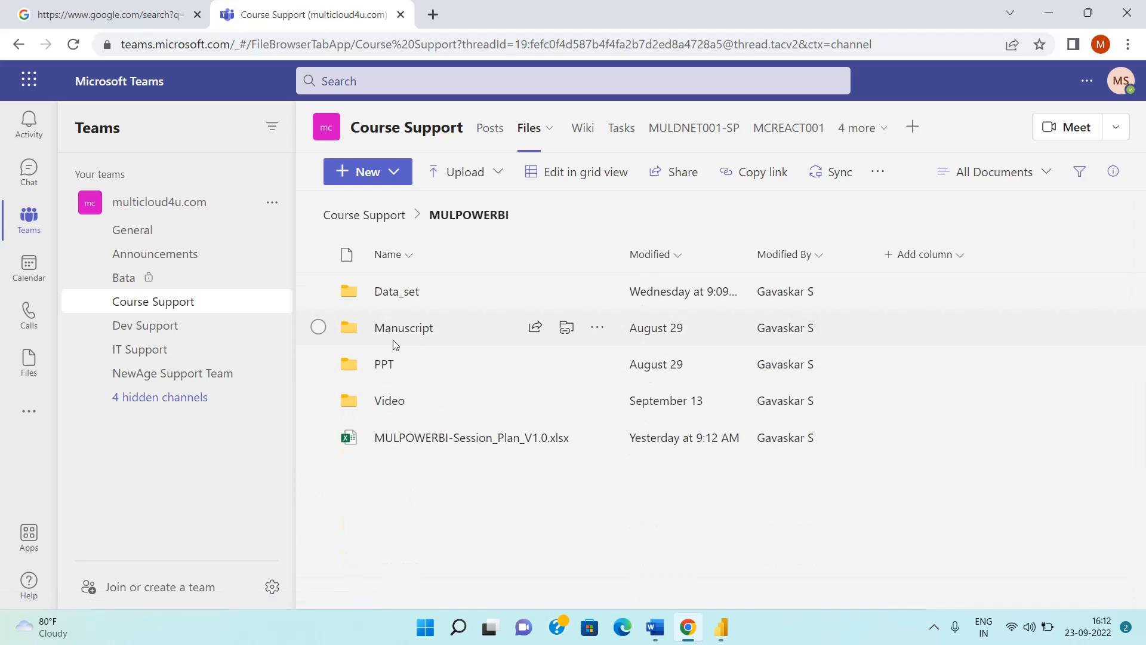
click(393, 339)
click(394, 335)
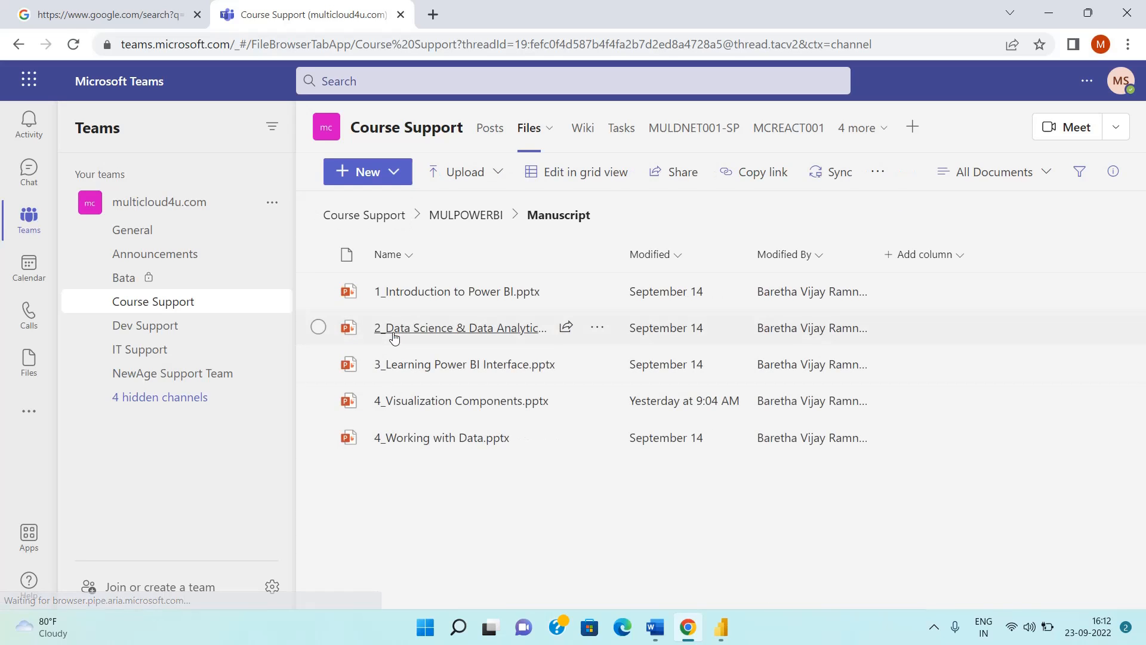
click(436, 403)
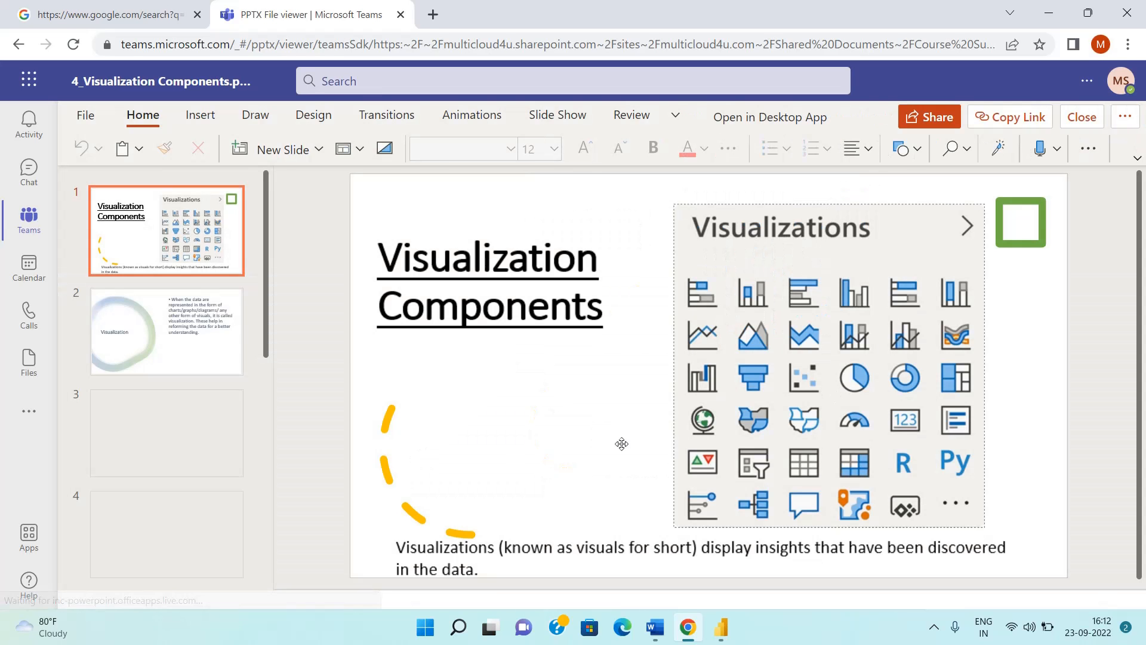
click(700, 238)
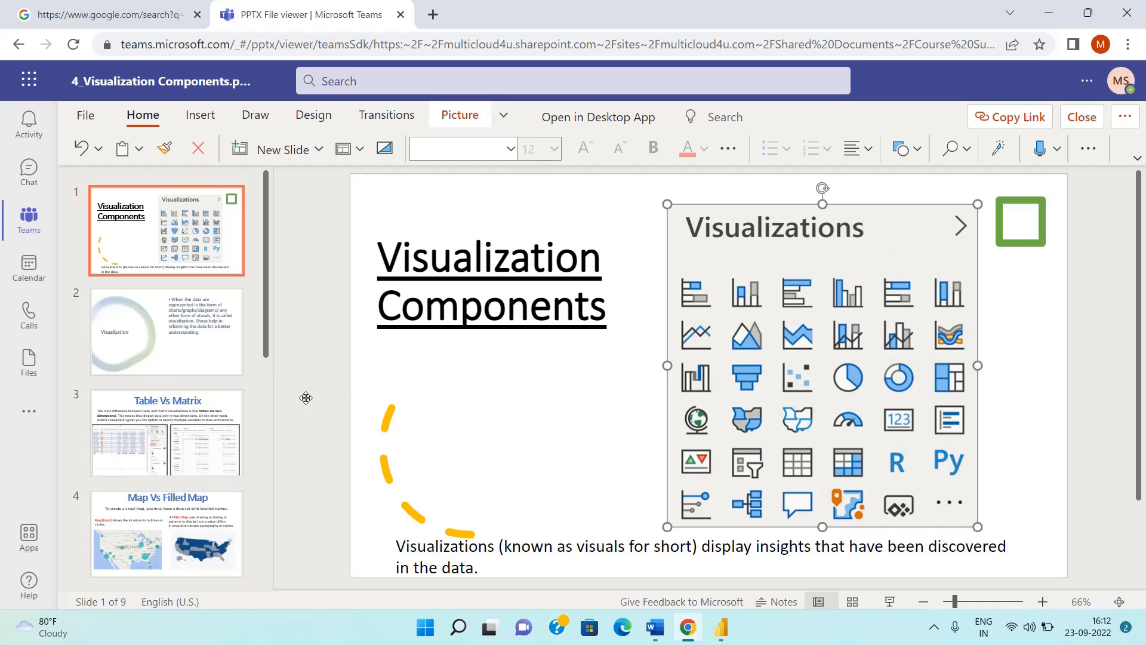
click(191, 336)
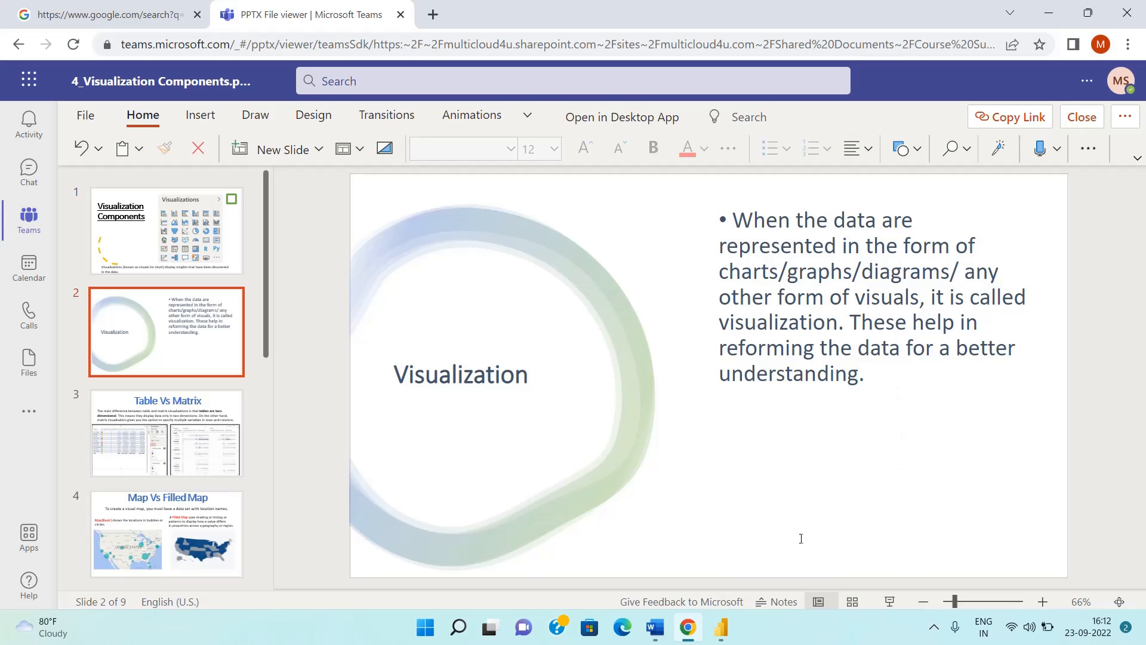
Switch back to the Power BI Desktop report, widen the Fields pane and narrow the Visualizations pane
mouse_move(721, 627)
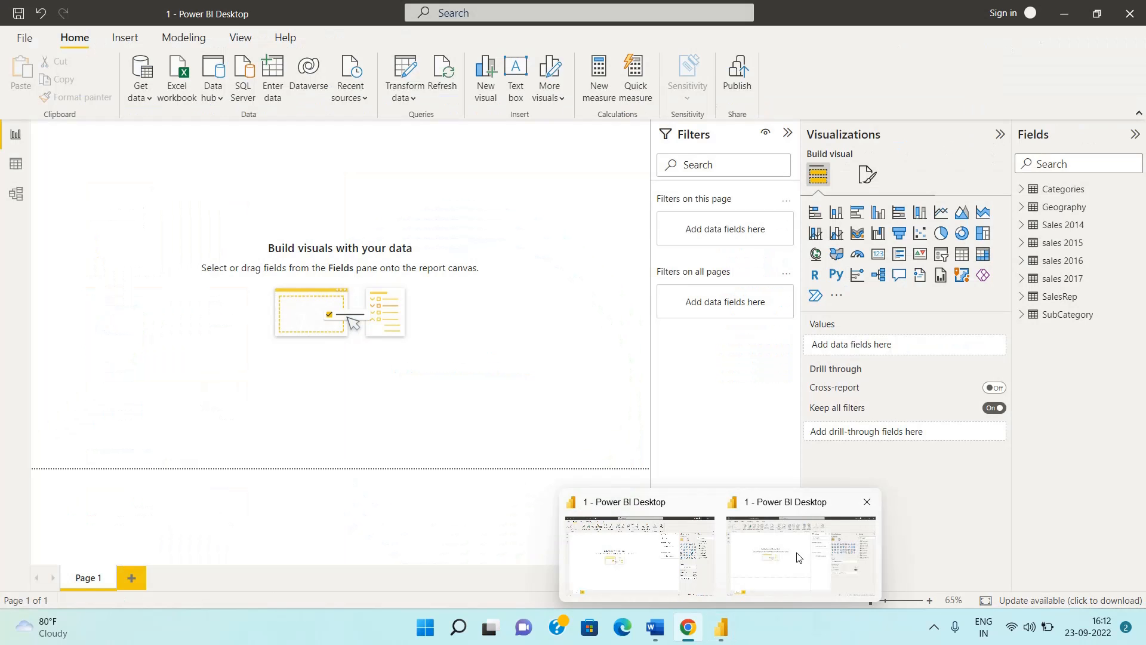
click(796, 557)
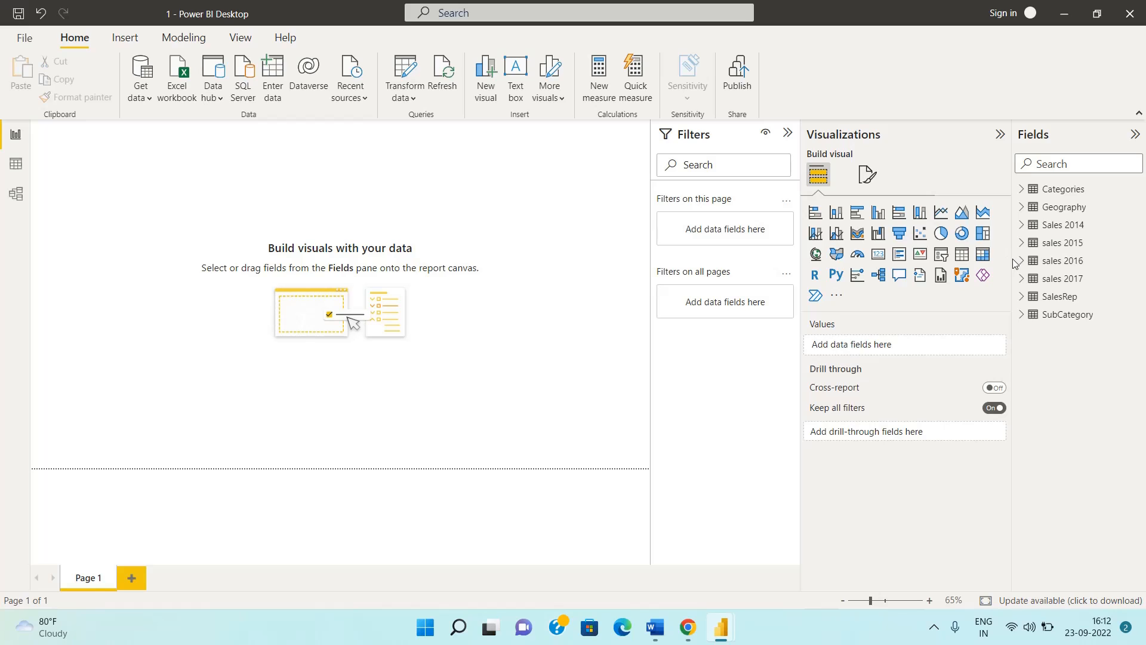
drag(1007, 263, 953, 271)
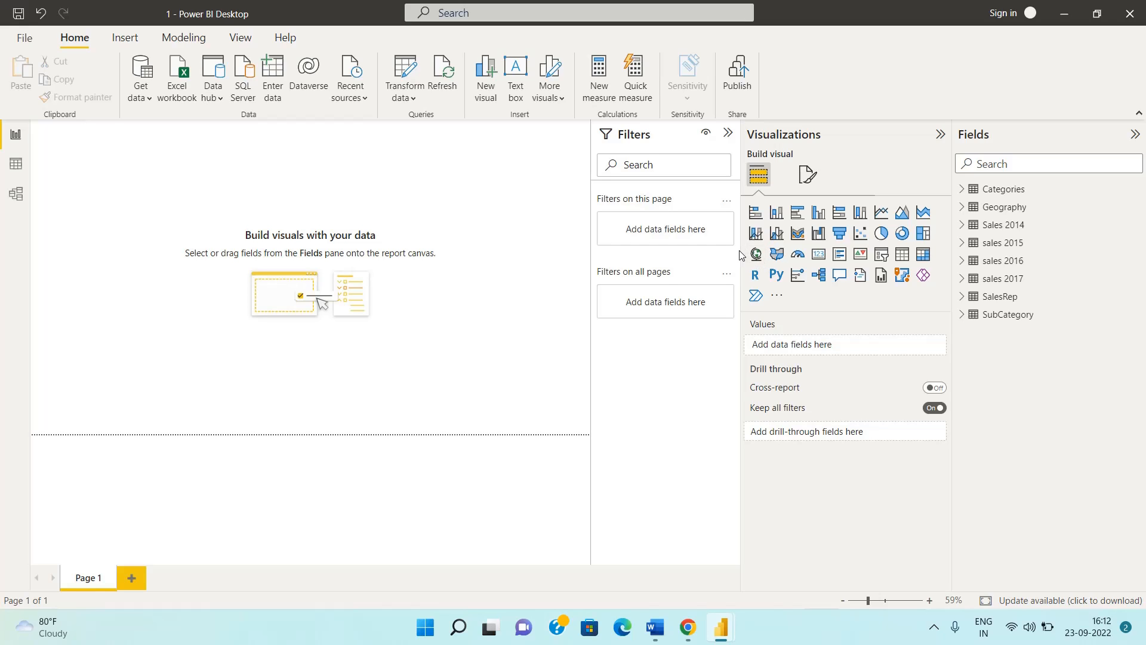
drag(741, 259, 801, 261)
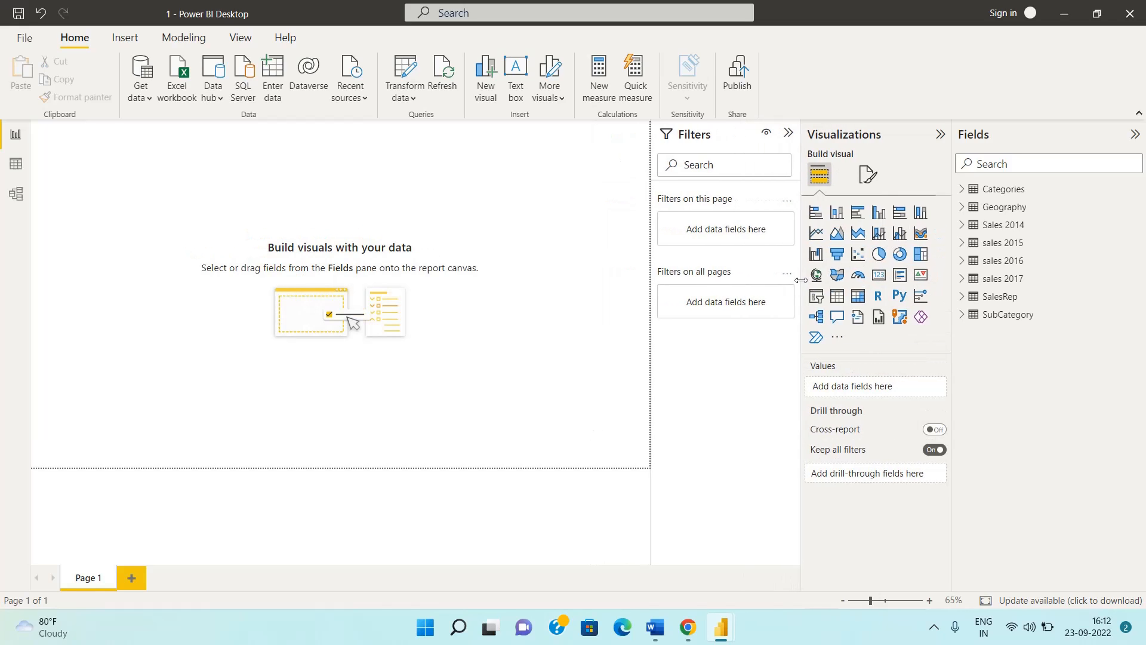
Add an empty table visual to Page 1, move it away from the page corner and widen it slightly
click(838, 305)
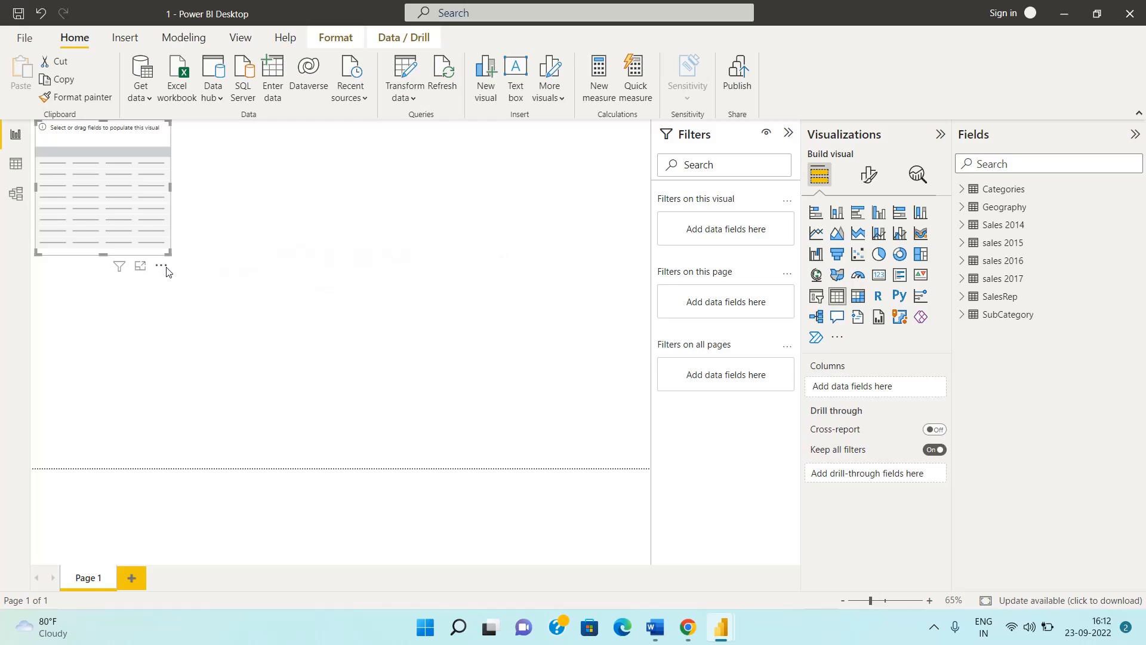
drag(136, 208, 238, 237)
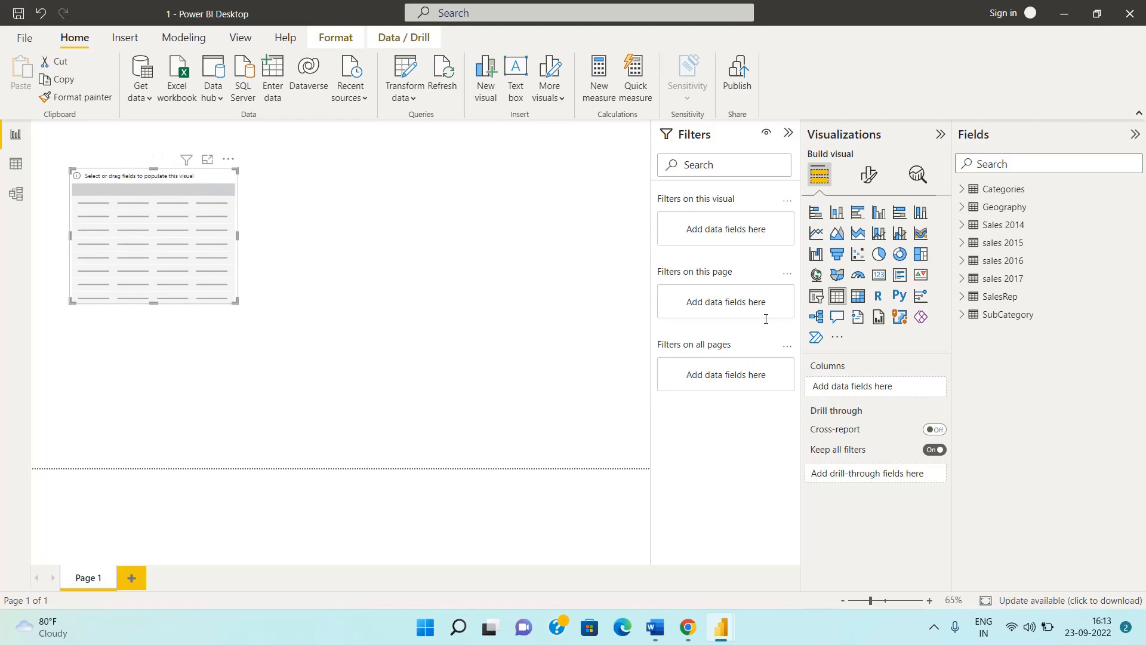
Try the matrix type on the empty visual, shift it sideways and convert it back to a table
click(857, 295)
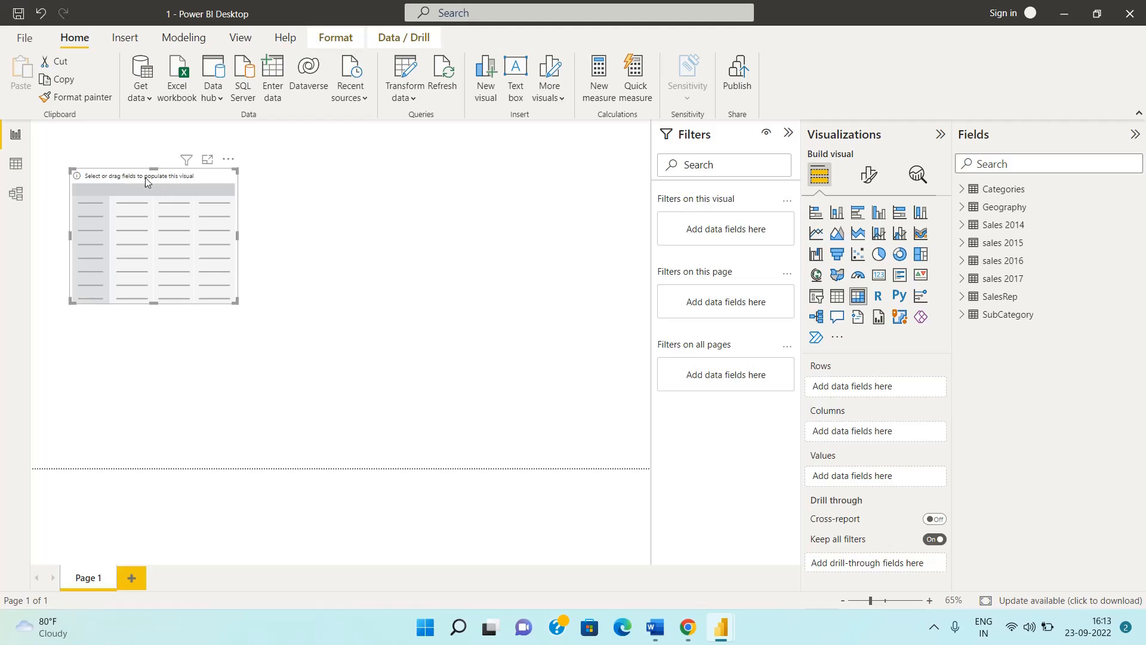
drag(145, 181, 109, 178)
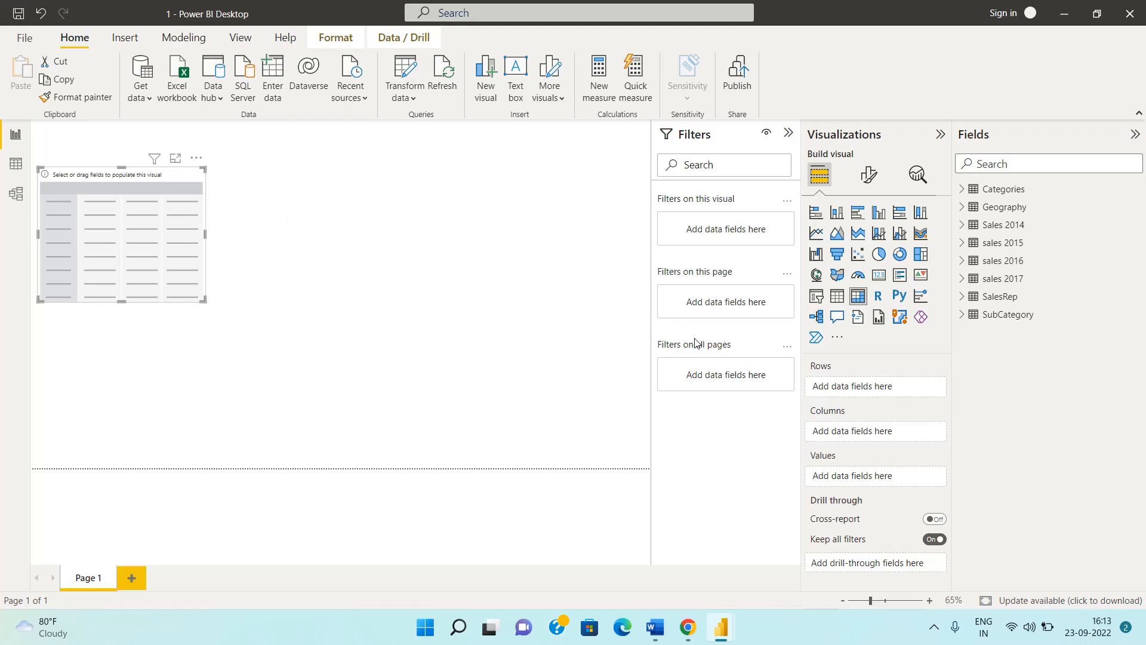
click(837, 297)
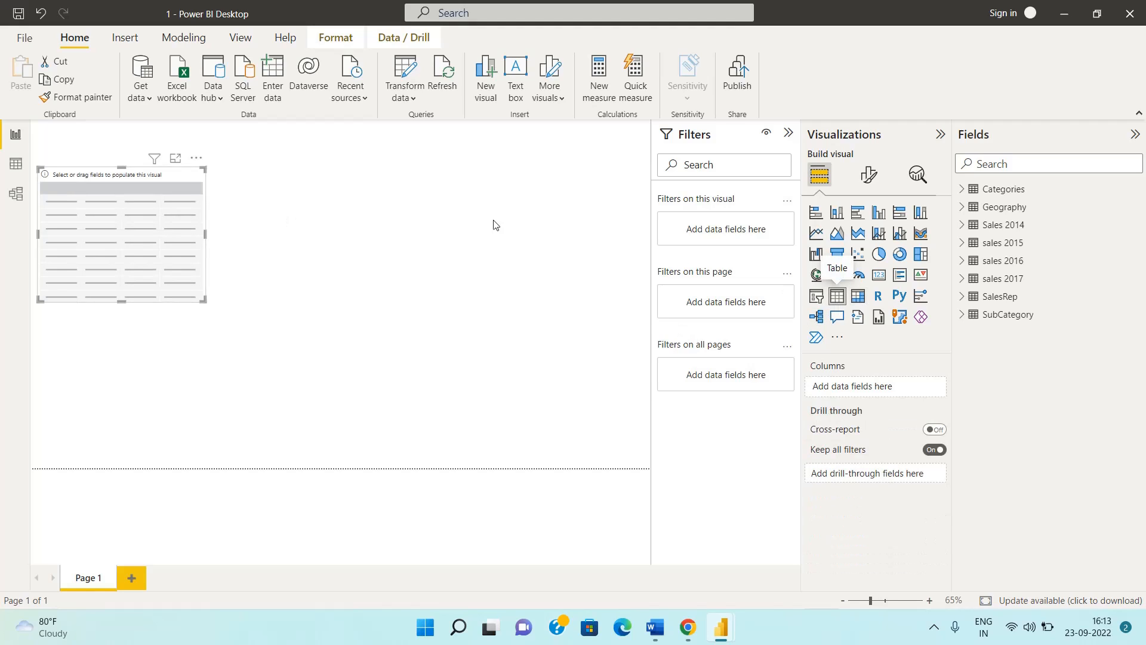
Reposition the empty table visual and fill it with Column1, Column3 and Column2 from the Geography table
drag(132, 211, 244, 235)
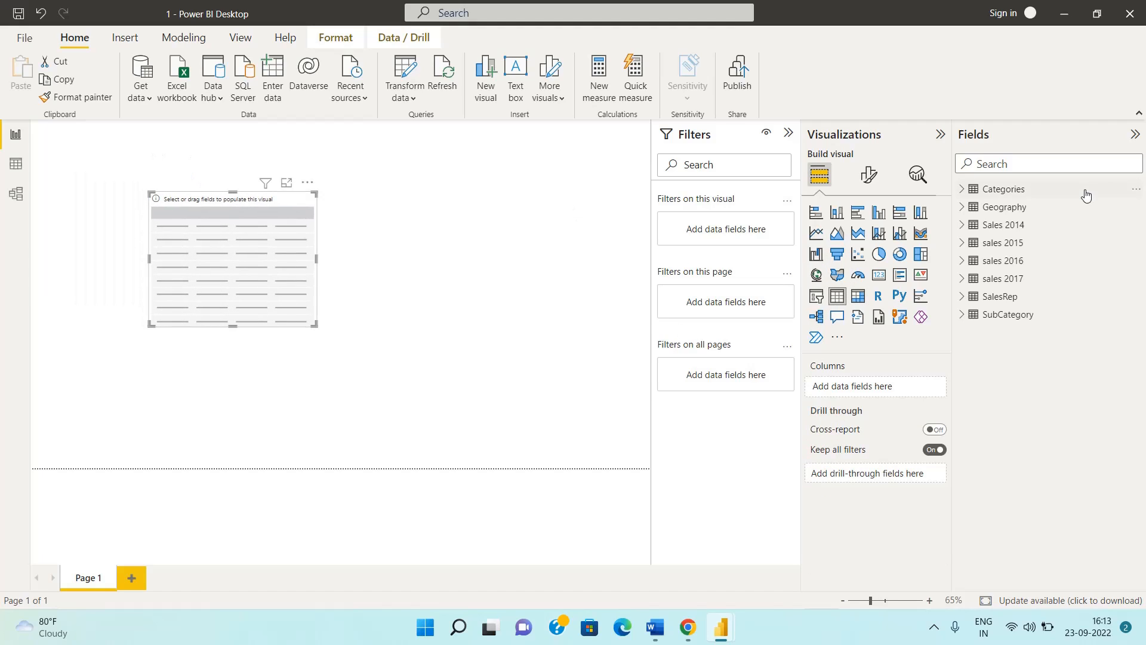
click(963, 216)
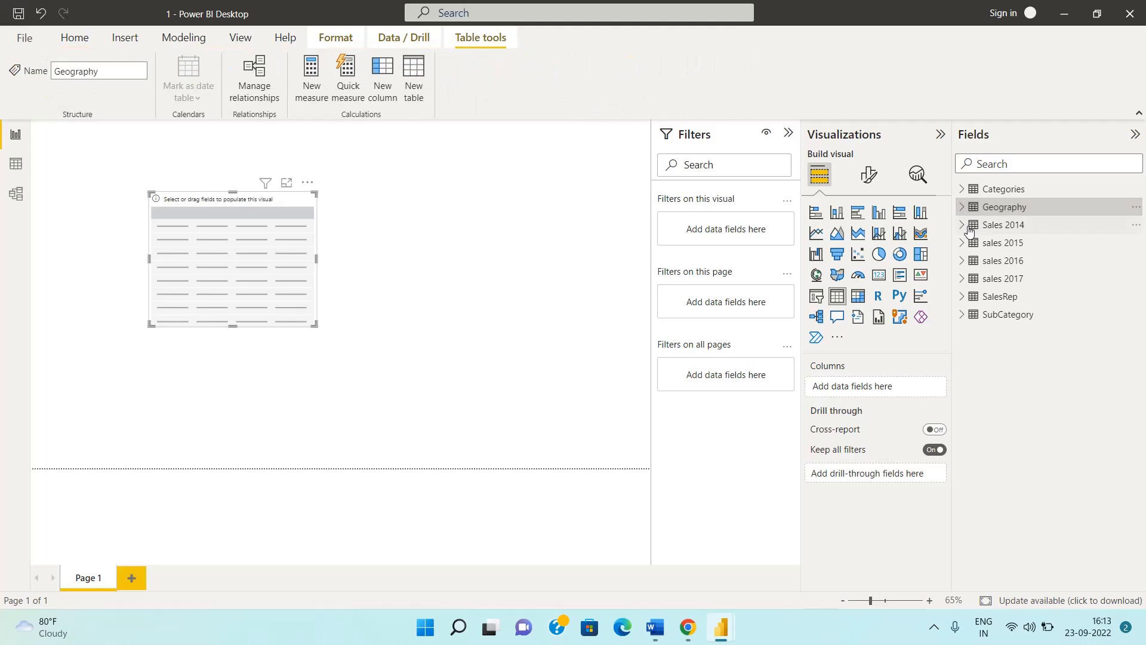
click(962, 206)
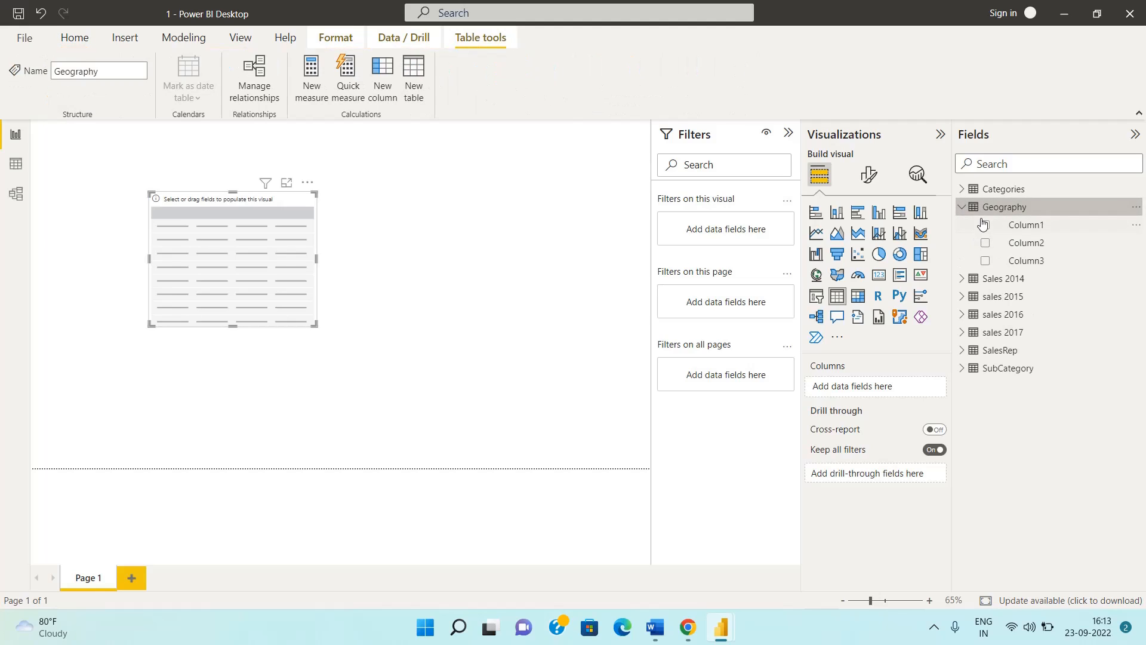
click(985, 225)
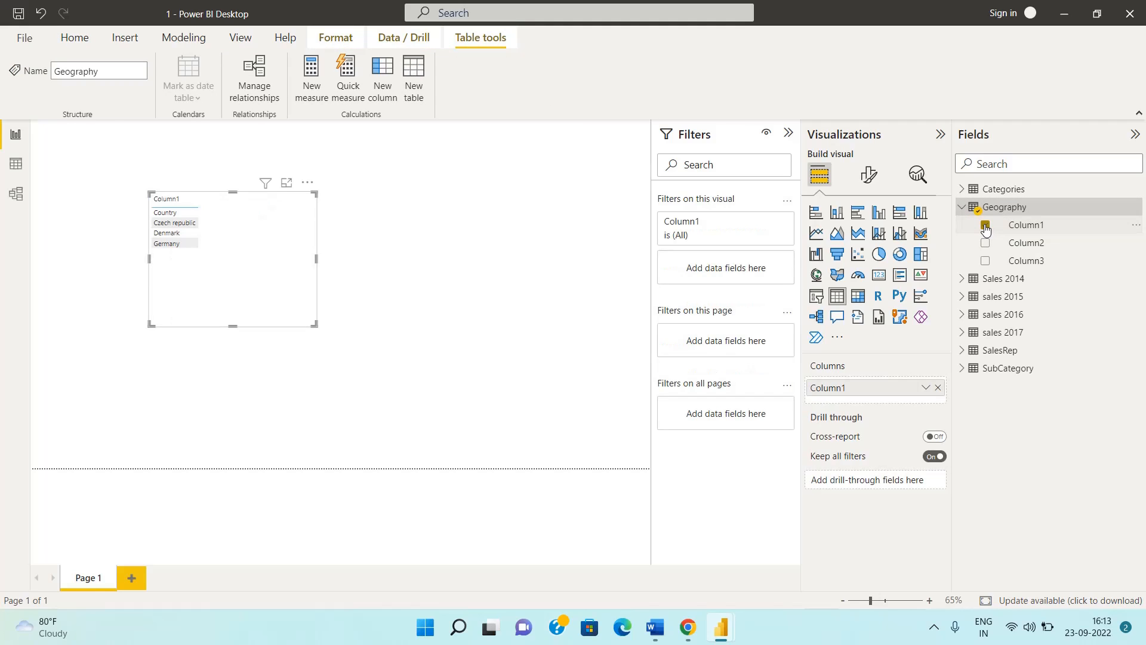
click(986, 241)
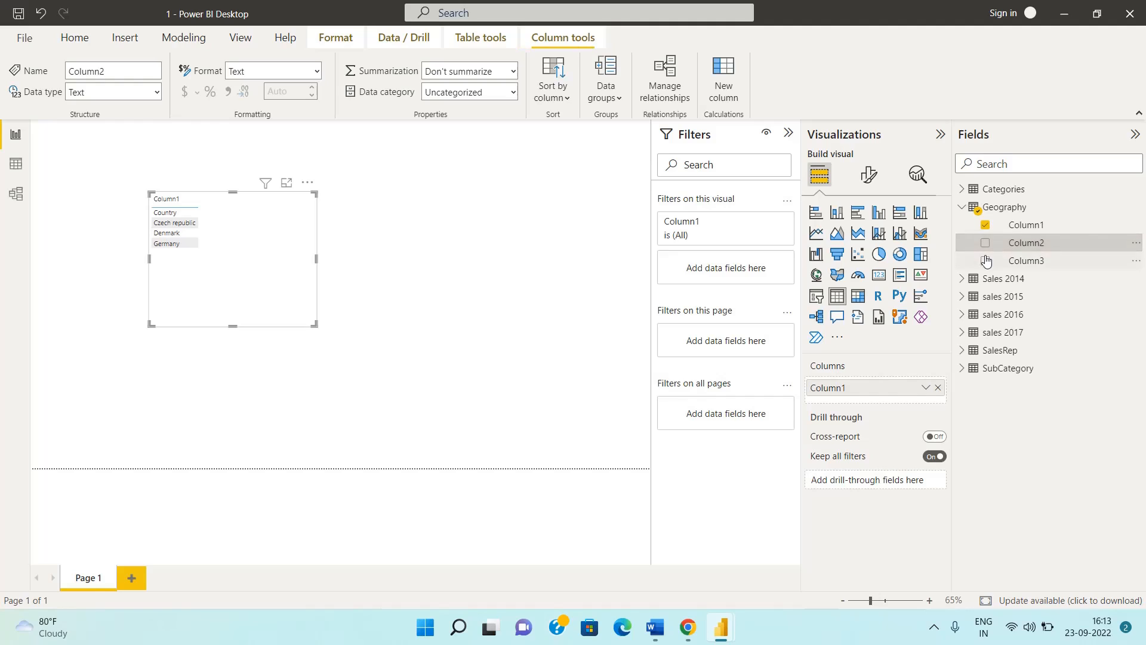
click(985, 261)
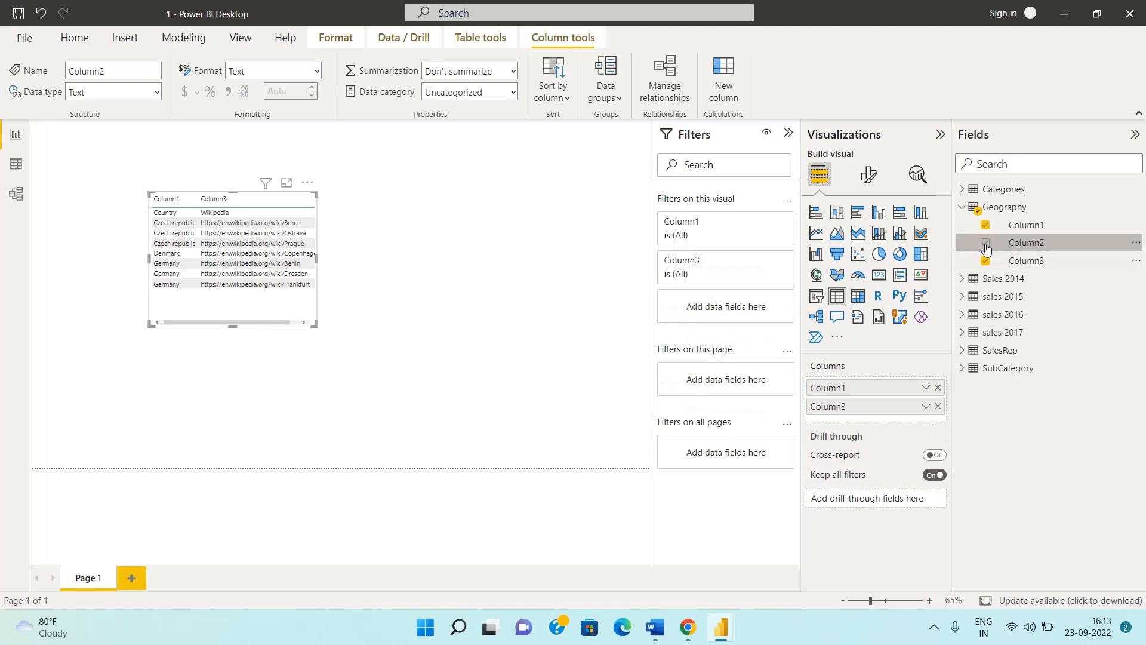
click(985, 245)
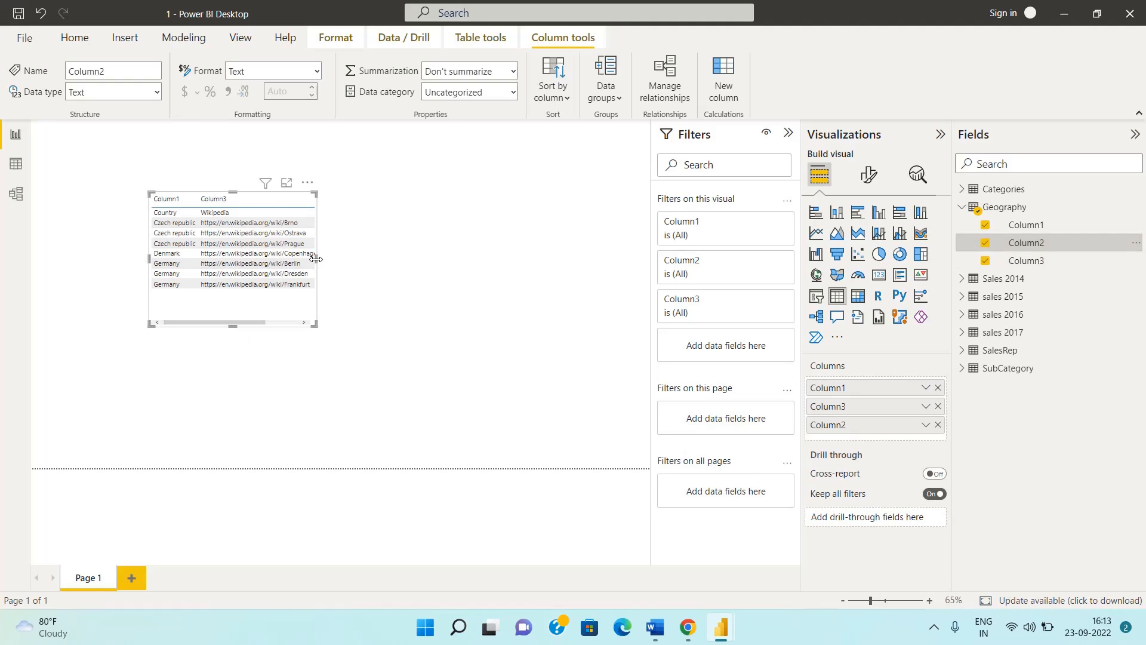
Widen the table visual to fit all three columns, move it to the page's left edge and deselect it
drag(316, 258, 410, 269)
drag(245, 302, 132, 287)
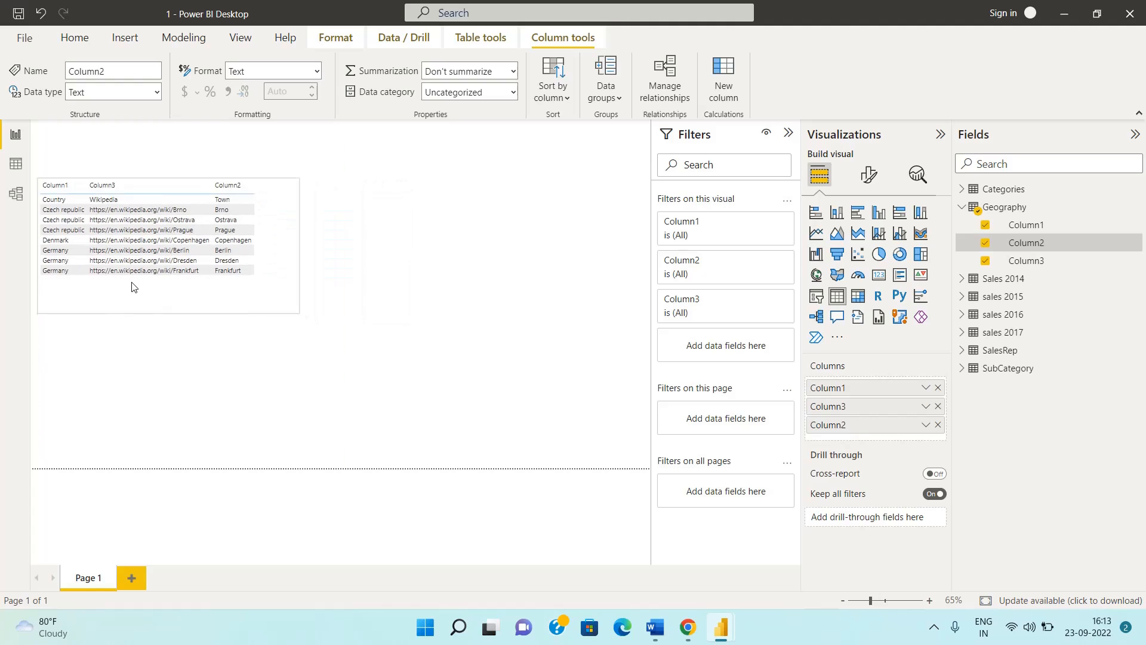
click(425, 373)
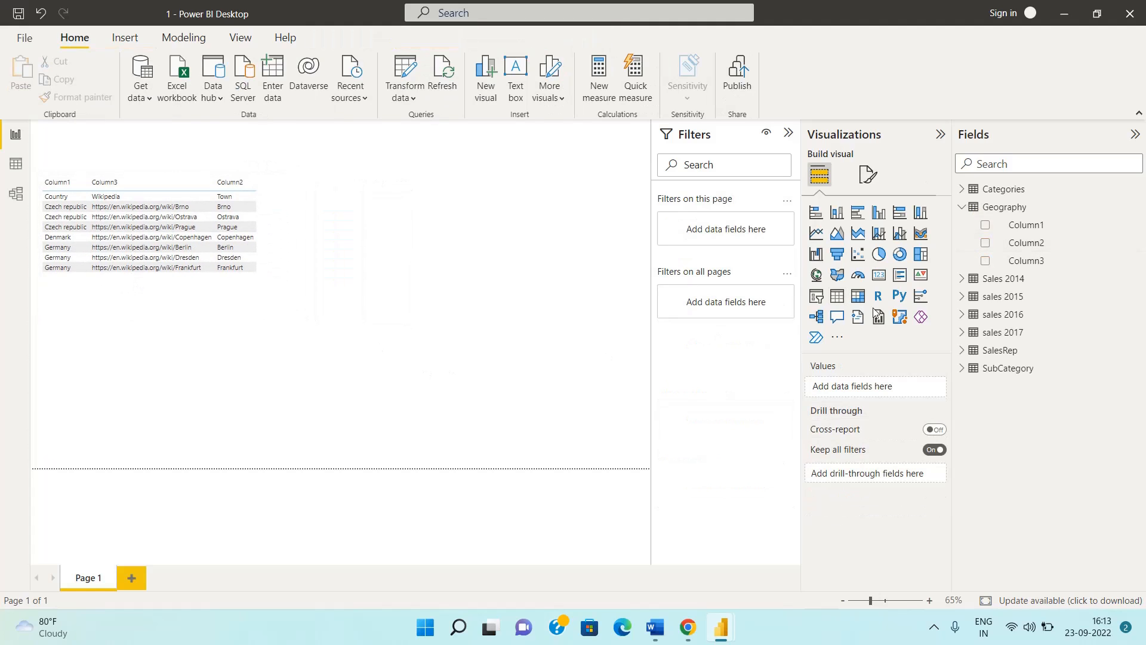
Add a widened matrix visual beside the table, with Geography's Column1 and Column3 as rows and Column2 as columns
click(858, 295)
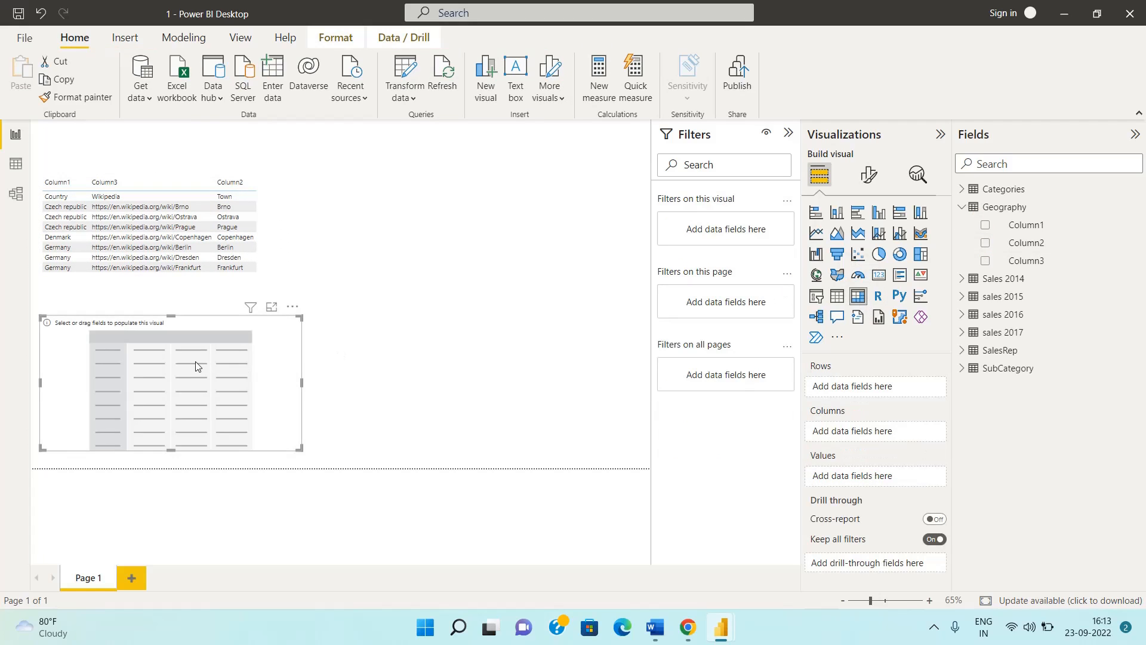
drag(197, 366, 480, 185)
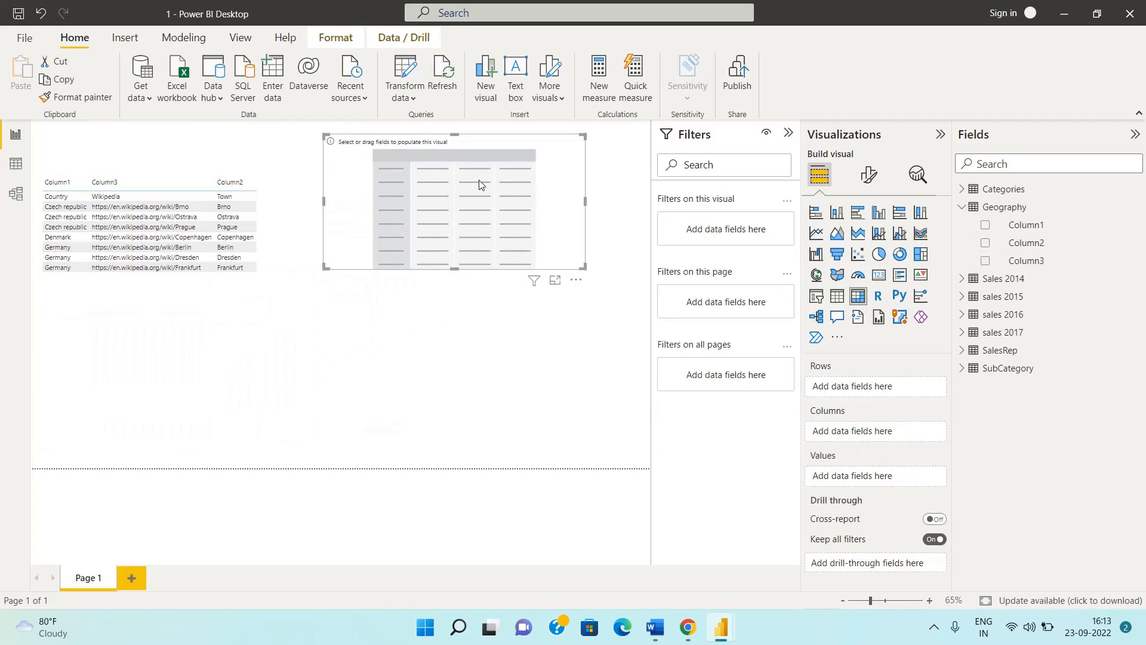
click(985, 225)
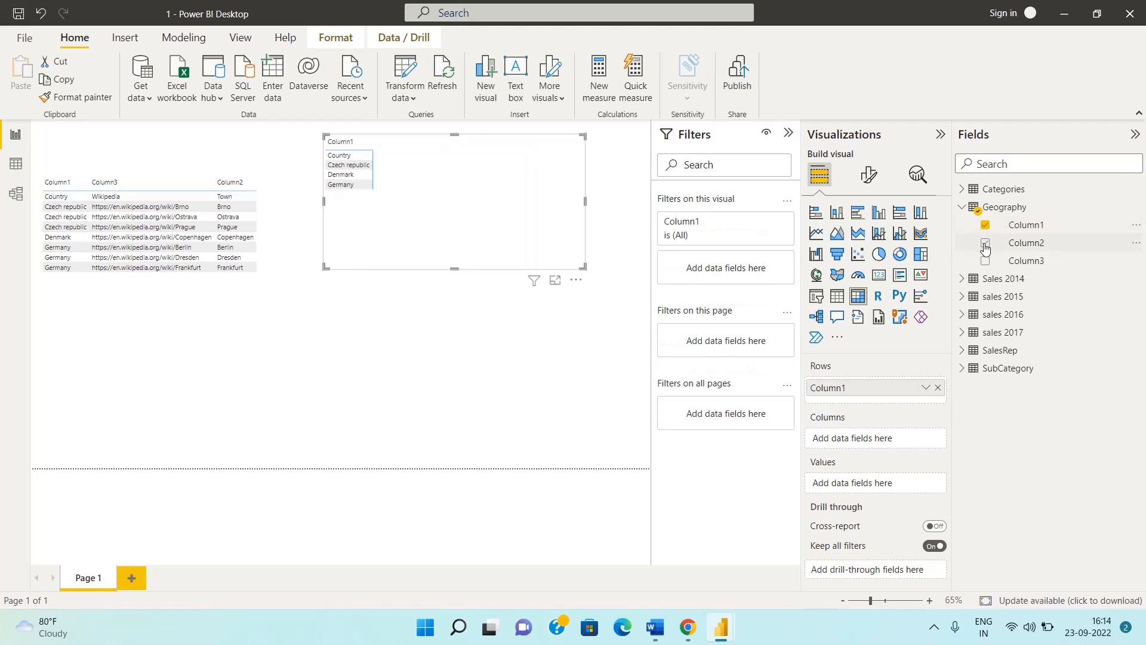
click(985, 244)
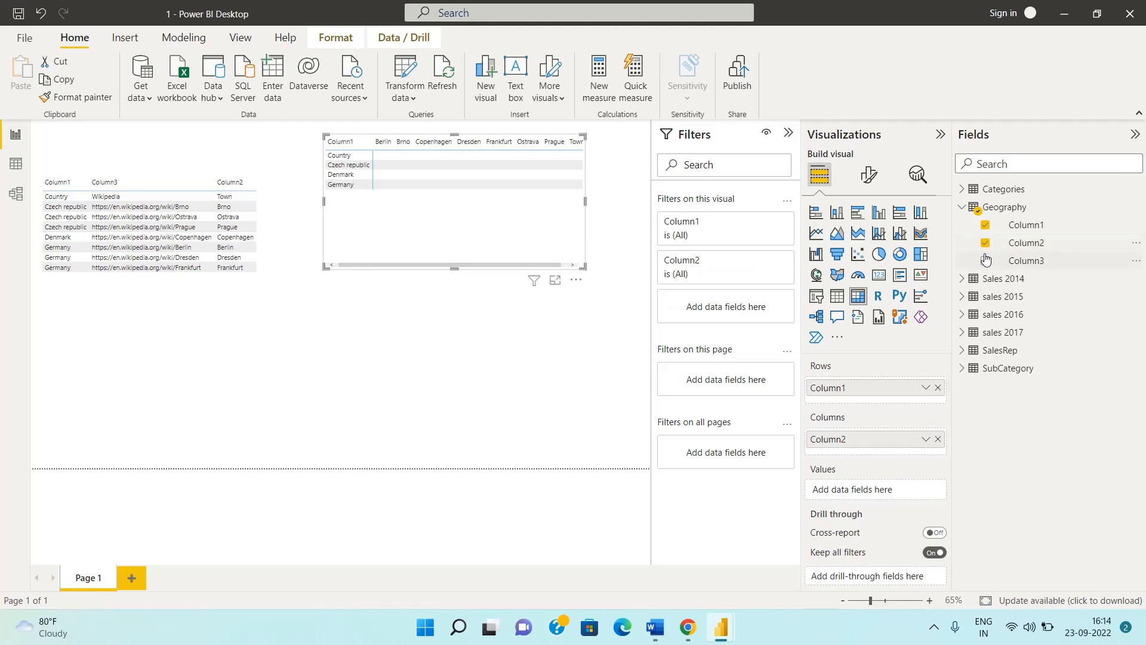
click(984, 261)
drag(488, 234, 462, 267)
drag(555, 239, 634, 235)
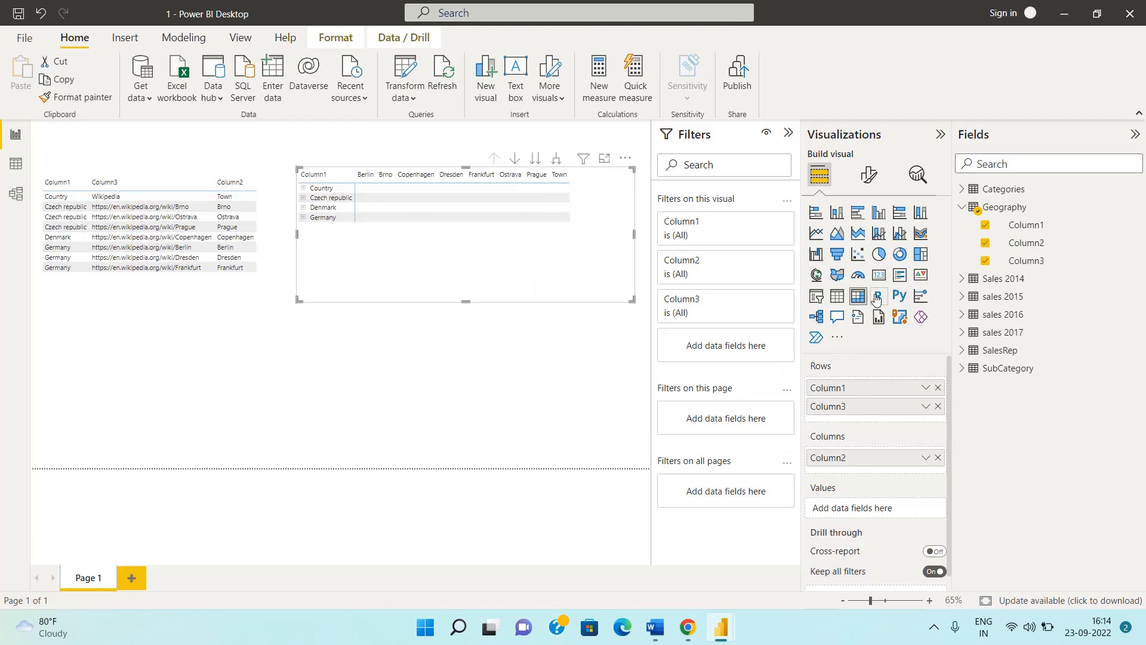
Compare the table's and matrix's field assignments, and convert the matrix visual to a filled map
click(233, 280)
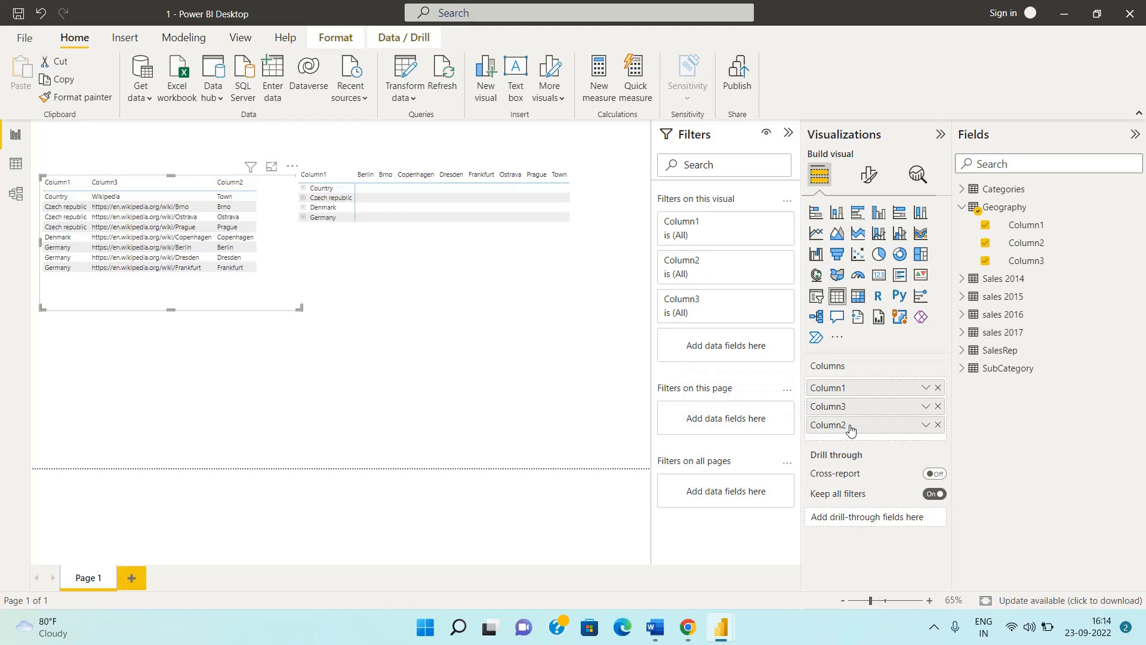
click(481, 257)
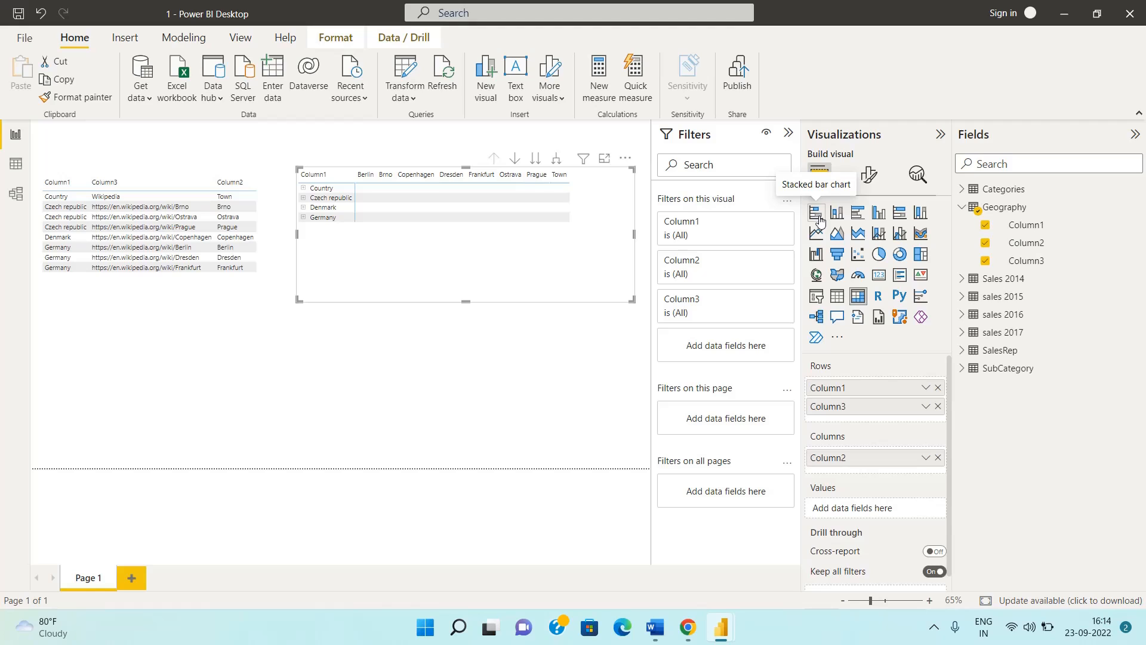
click(837, 277)
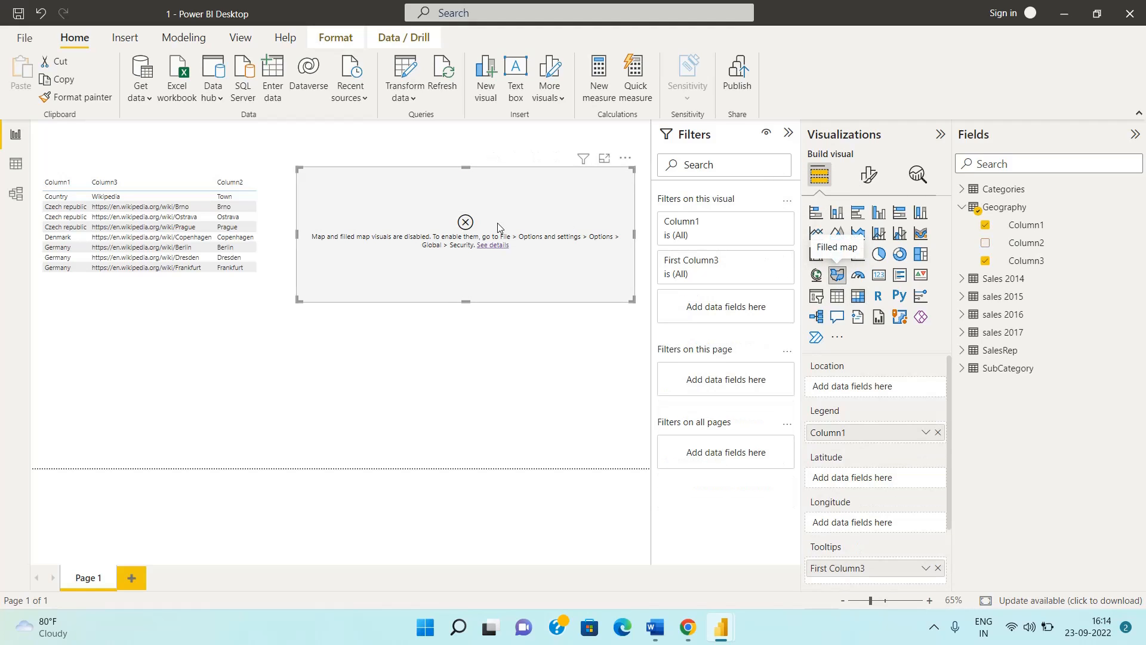
click(526, 360)
double_click(526, 360)
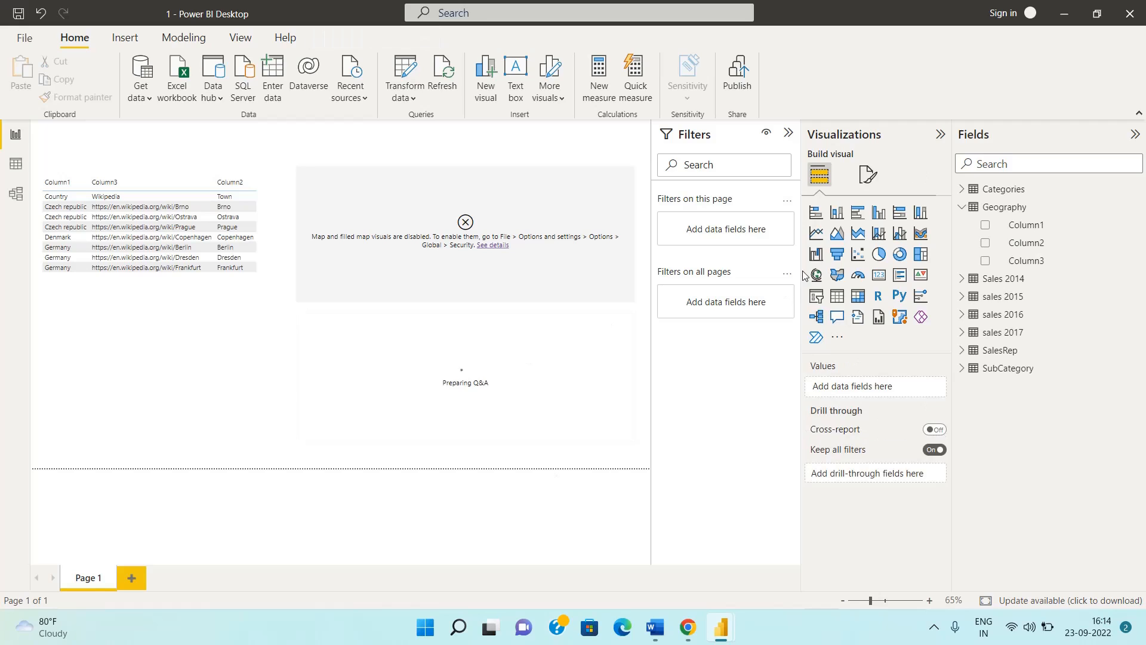
Try an empty filled map below the table, reposition it, switch it to the map type and delete it
click(838, 275)
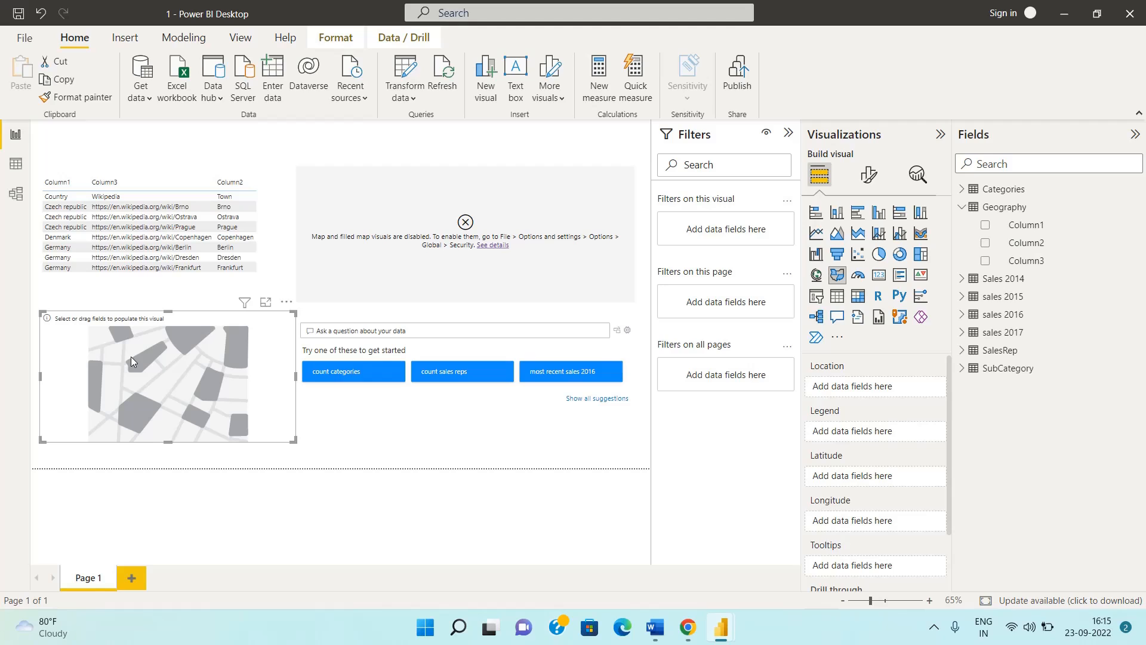
drag(141, 351, 145, 360)
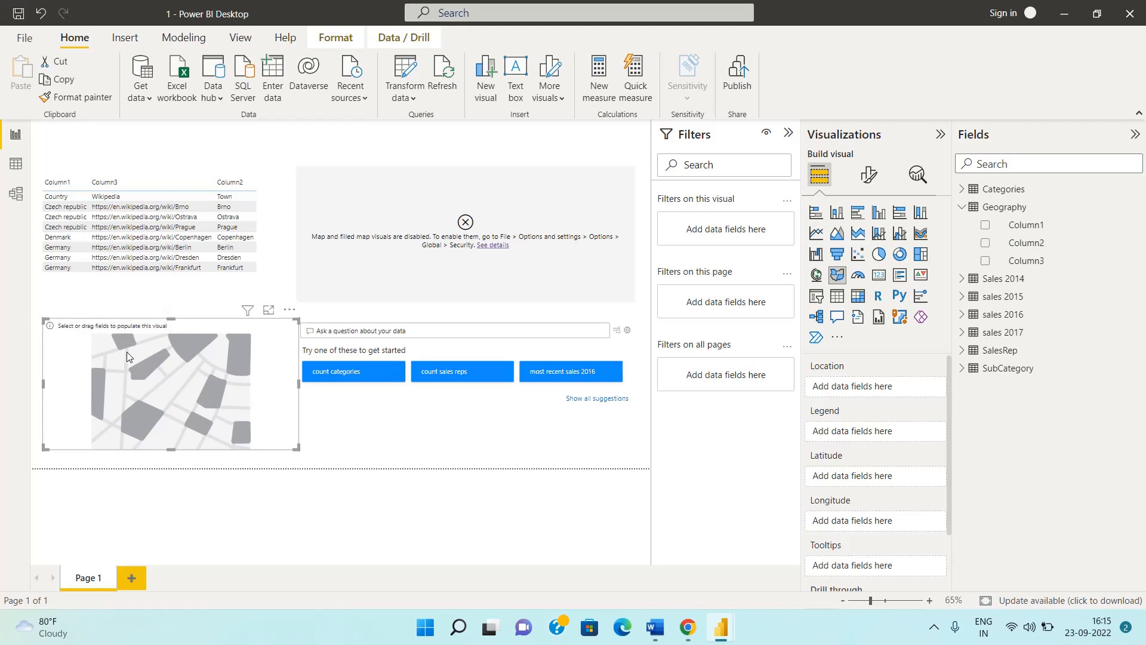
drag(174, 354, 191, 356)
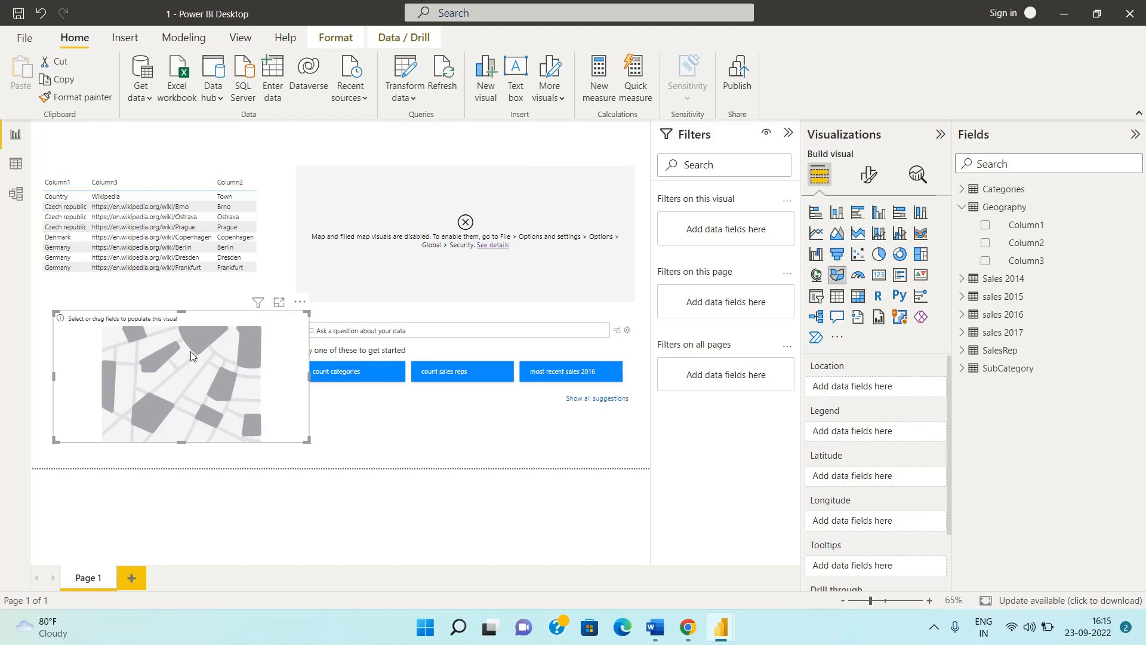
click(816, 276)
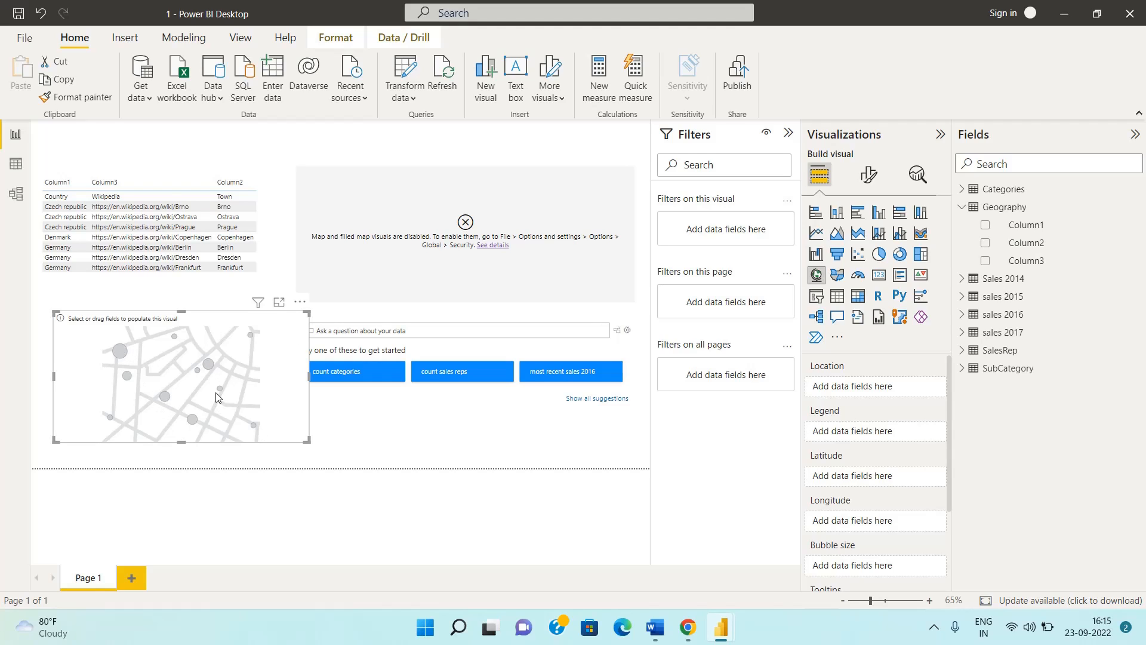
key(Delete)
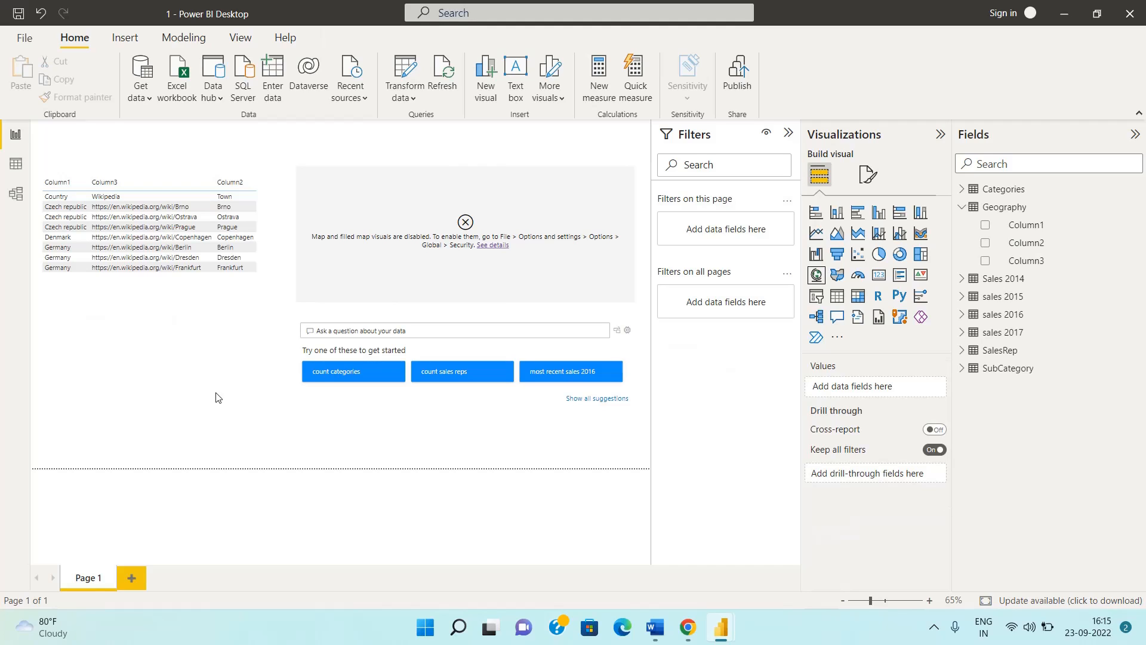
Add a card with Geography's Column1 below the table and convert it to a multi-row card that also includes Column2 and Column3
click(880, 275)
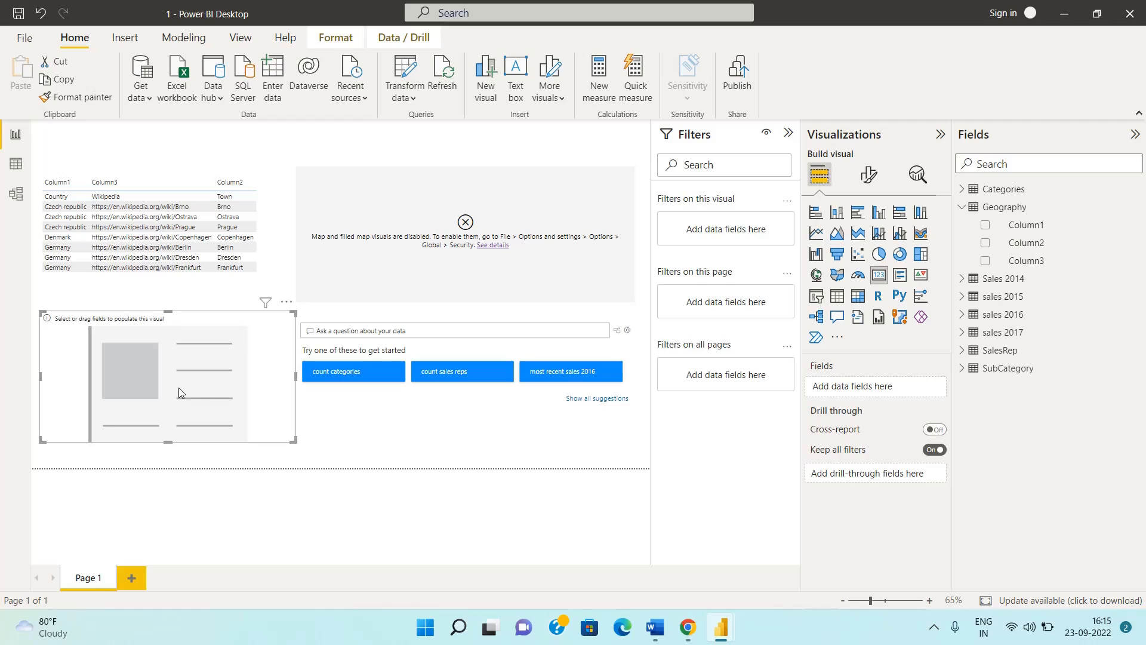
click(984, 226)
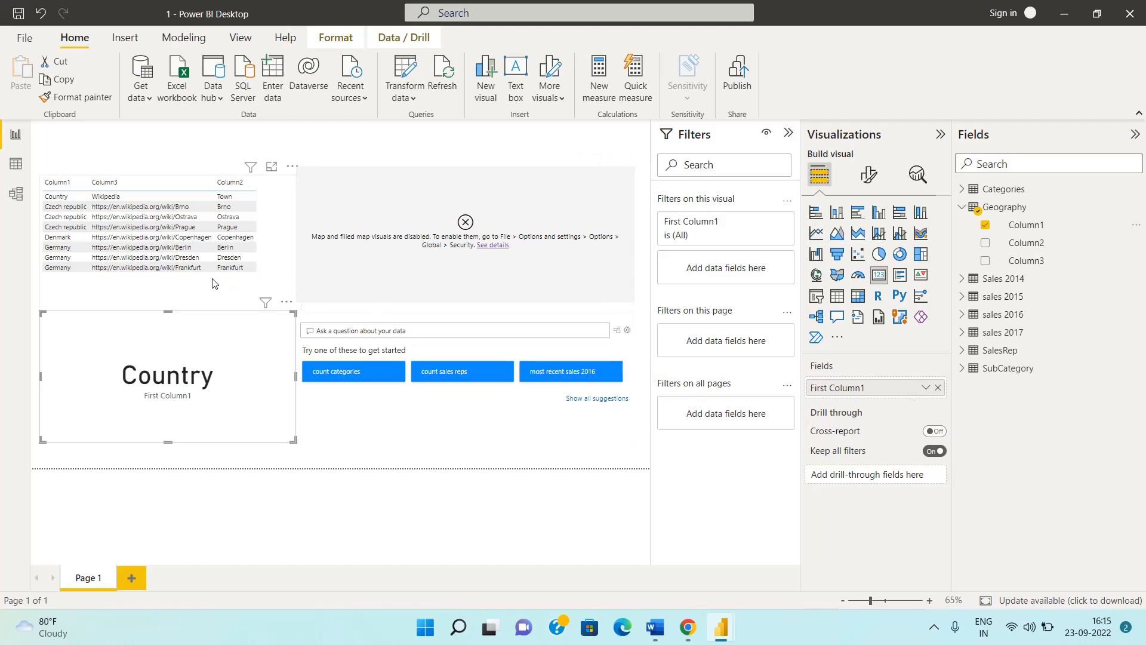
click(901, 276)
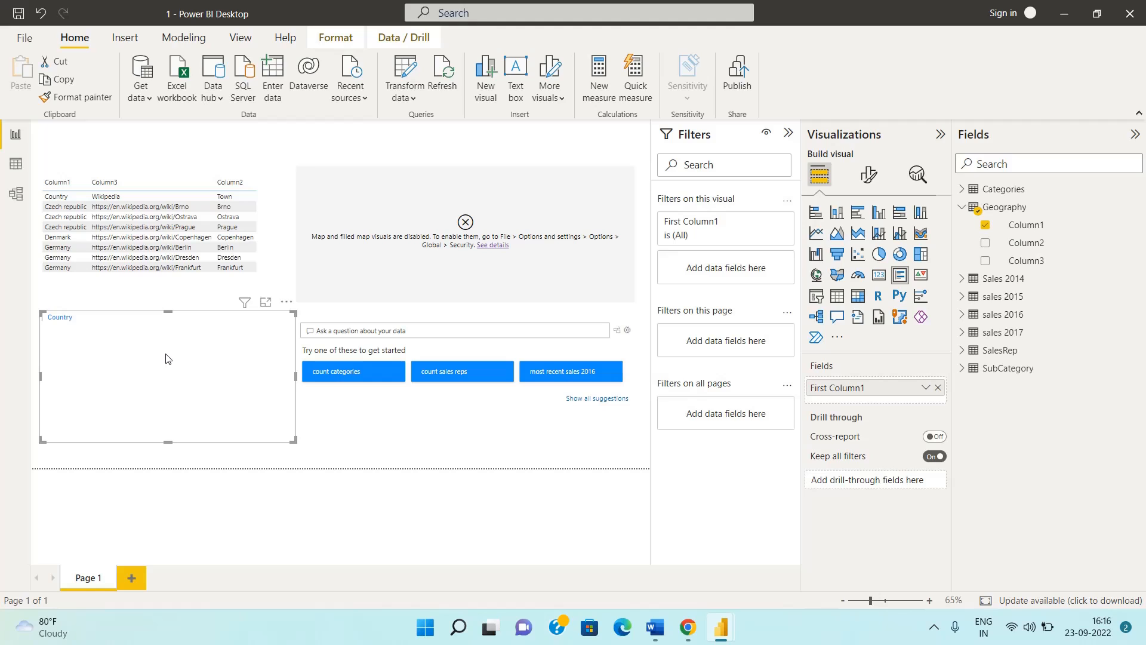
click(985, 244)
click(986, 262)
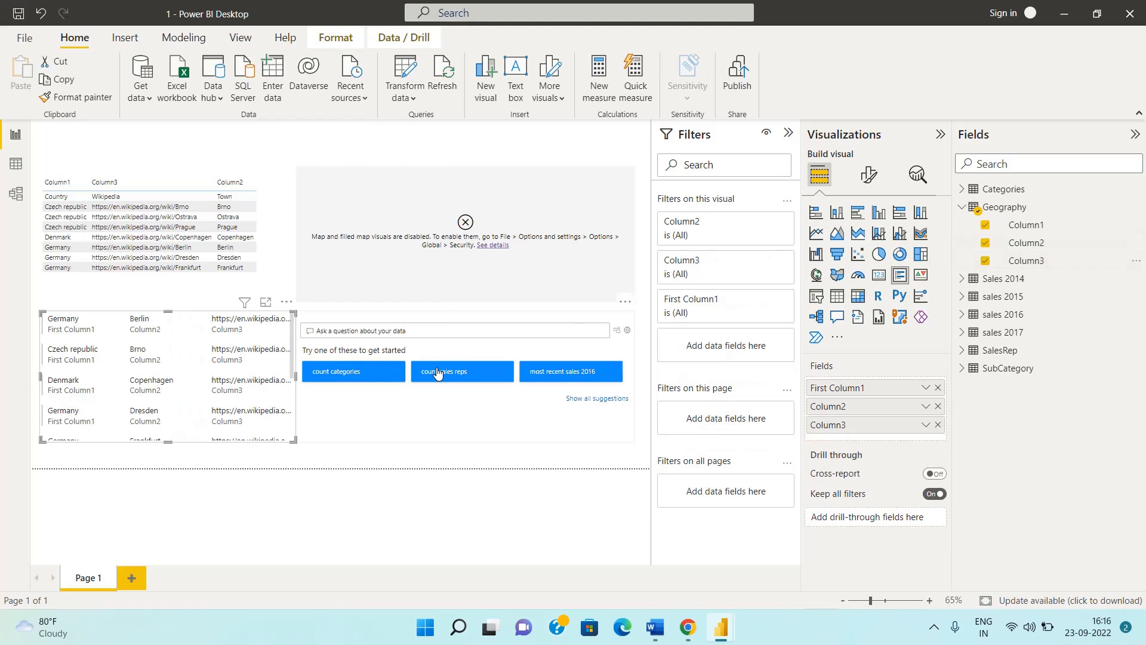
Delete the Q&A visual and add a card showing Geography's Column1 in its place
drag(428, 435, 438, 399)
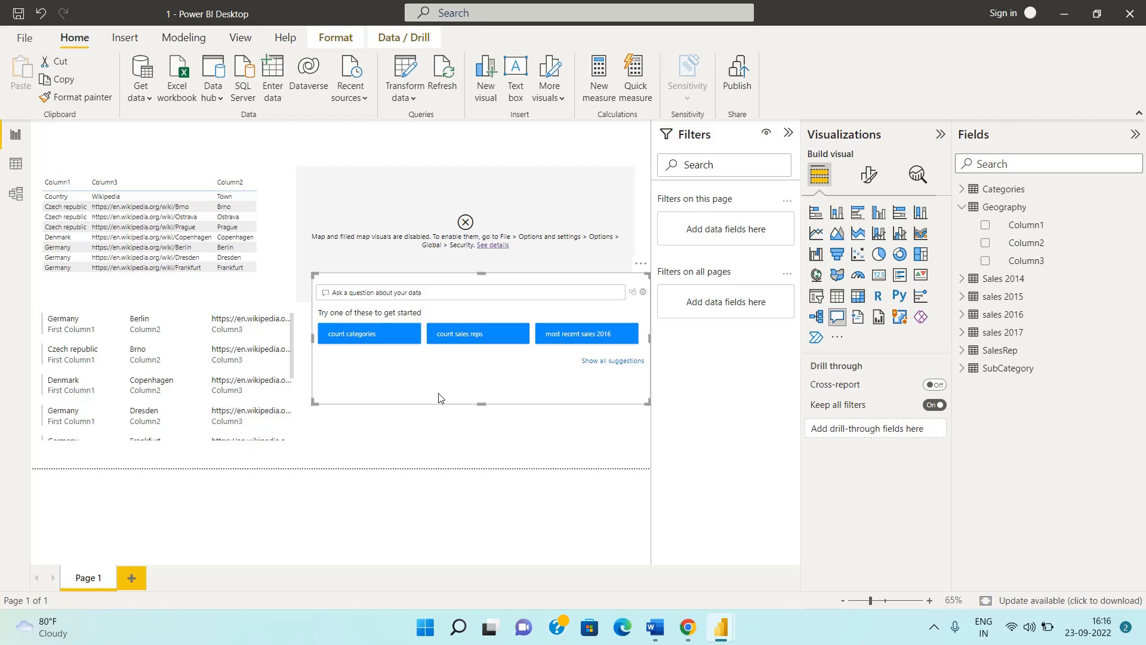
key(Delete)
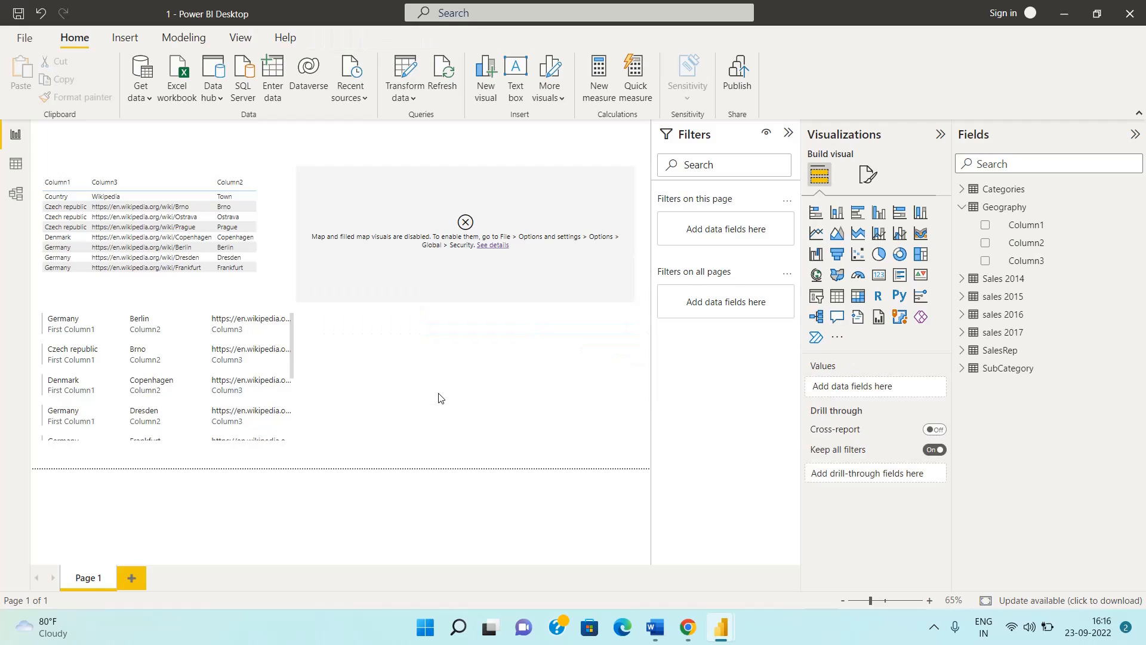
click(878, 276)
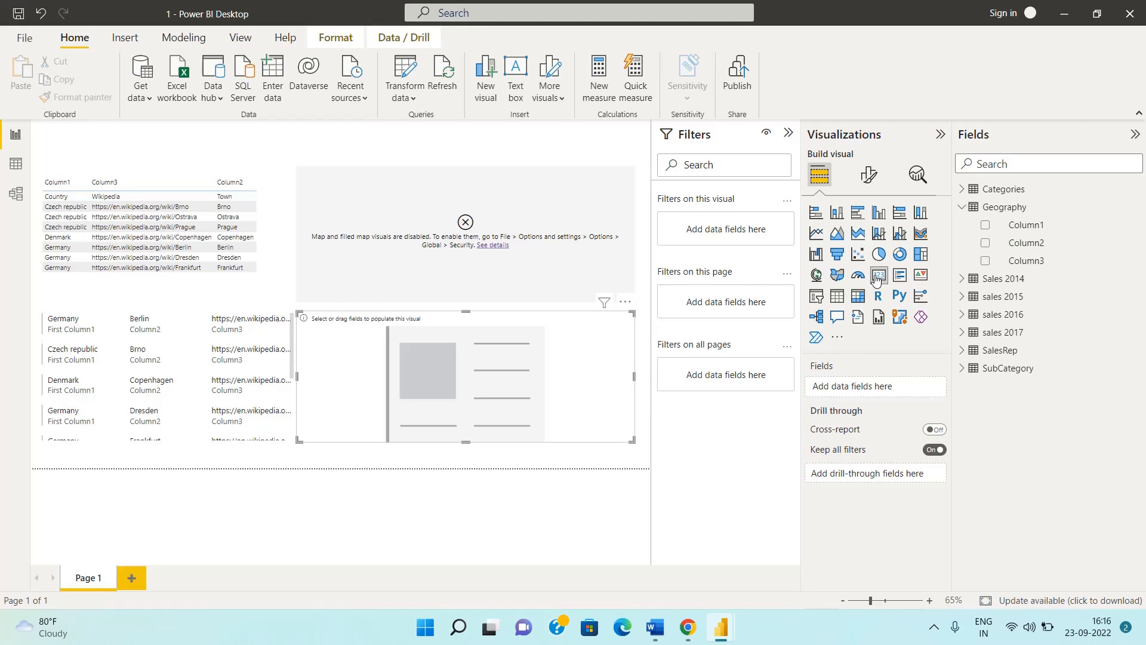
click(985, 227)
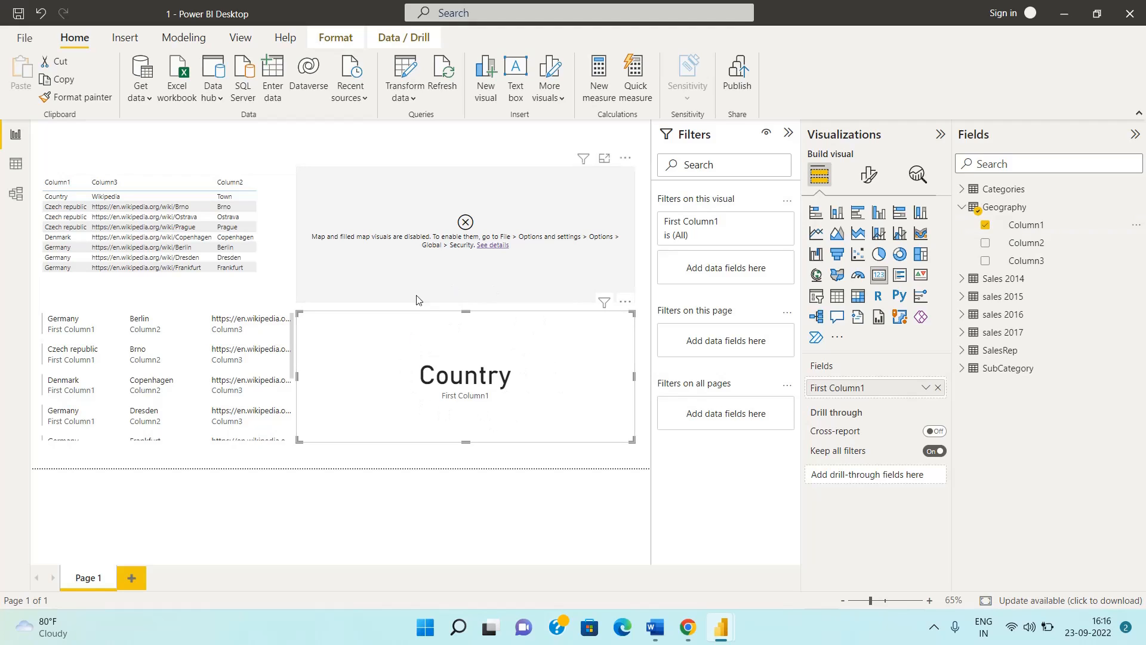
Cross-filter the page by the multi-row card's Brno entry, and delete both the multi-row card and the table
click(229, 353)
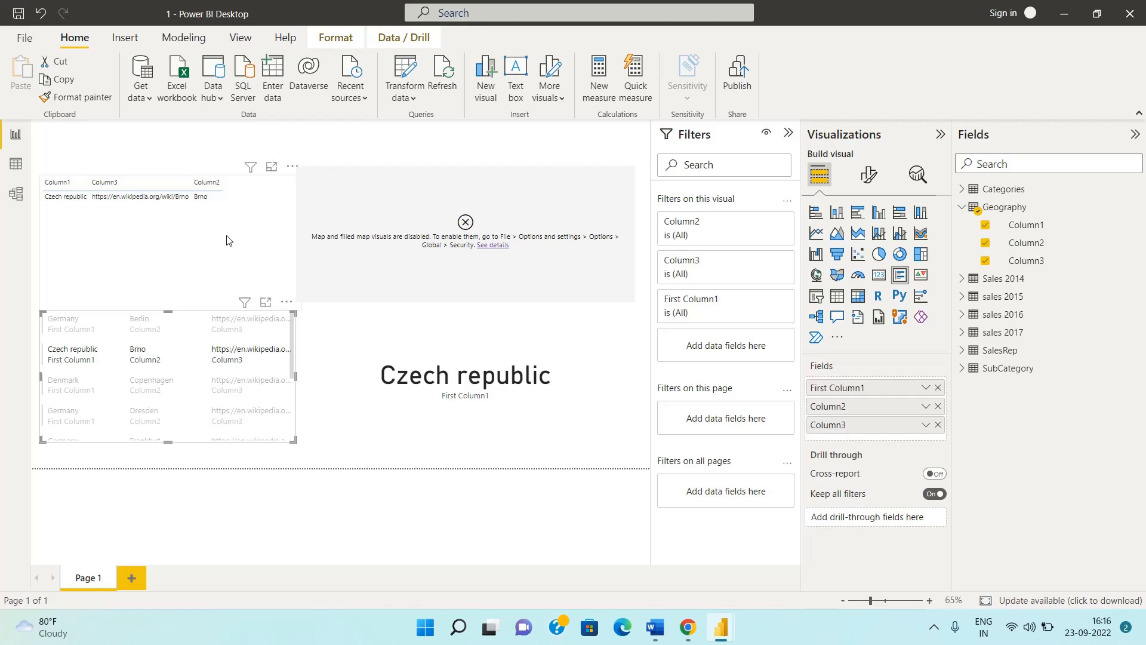
click(235, 358)
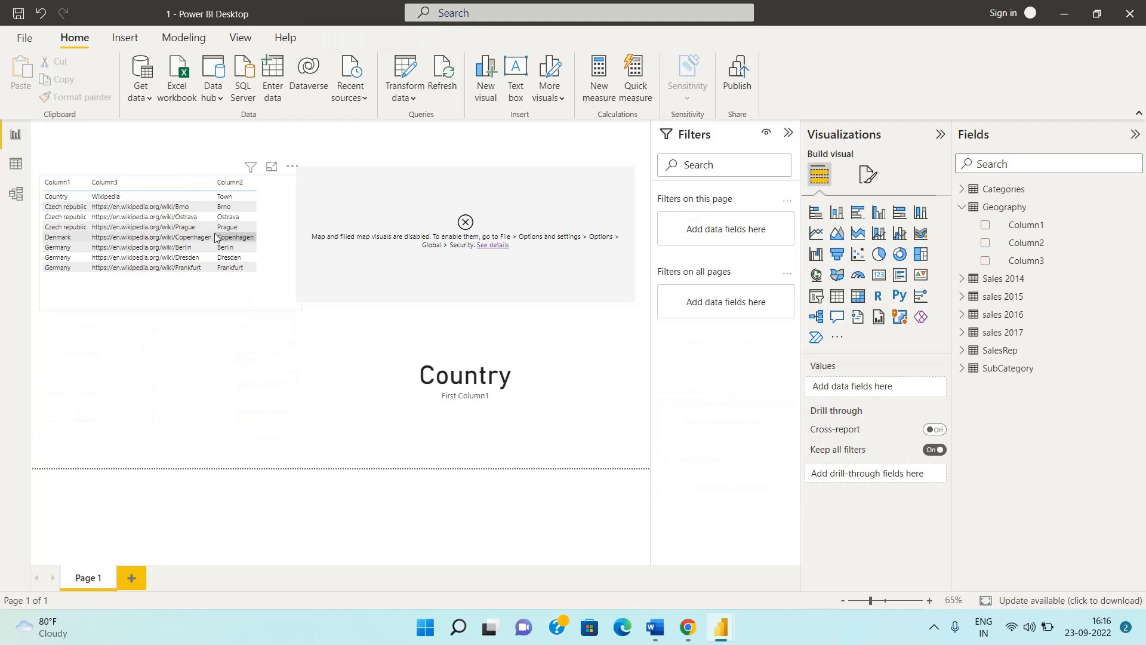
click(216, 238)
key(Delete)
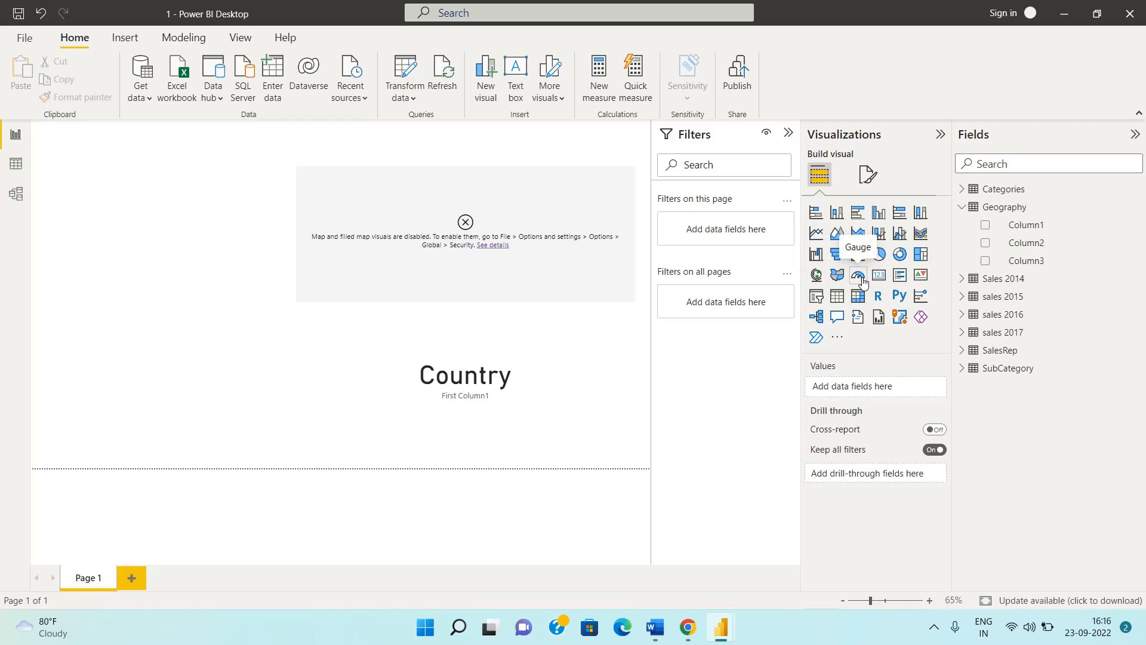
Add a narrowed KPI visual with Geography's Column1 as trend axis and place it in the empty area beside the card
click(921, 278)
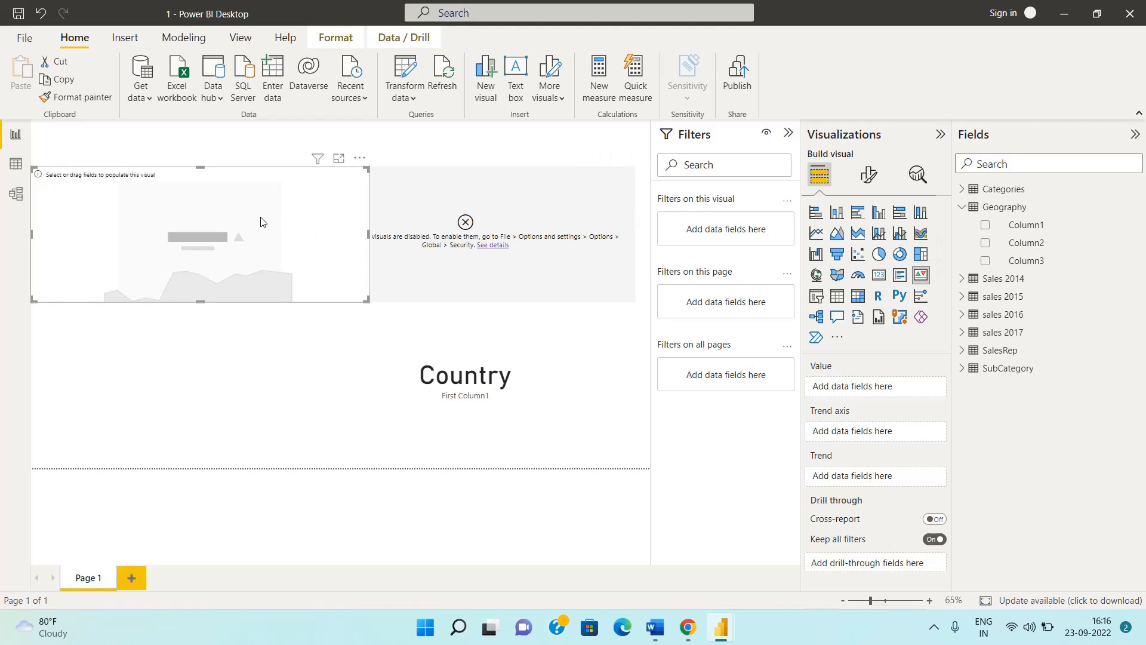
drag(250, 241, 232, 289)
drag(369, 282, 190, 203)
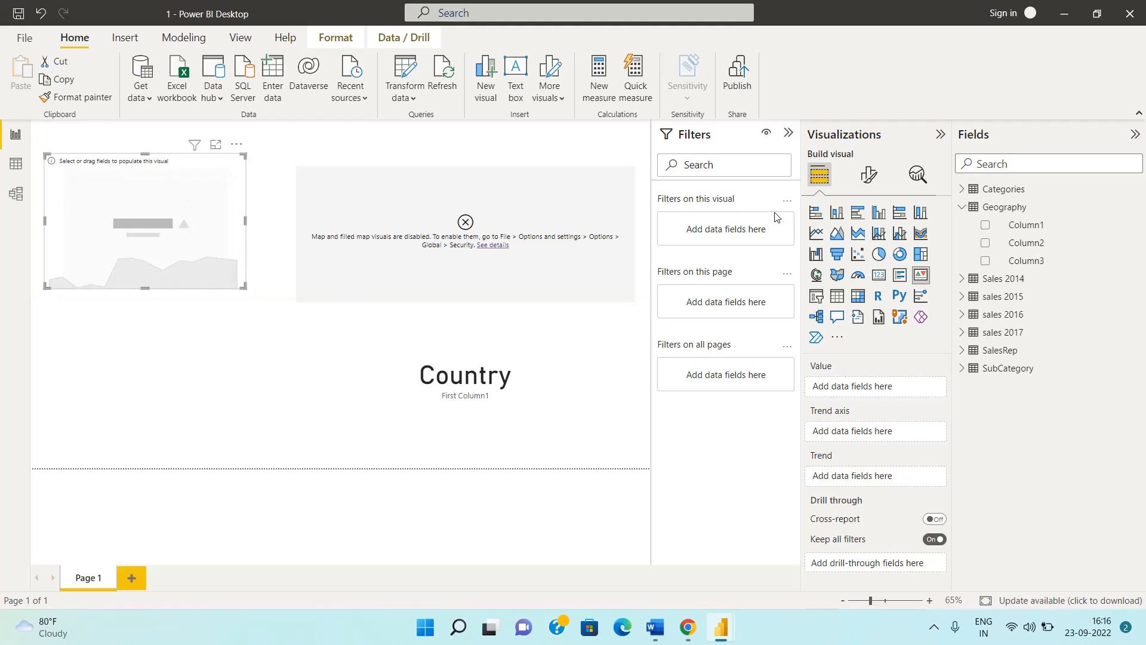
click(985, 225)
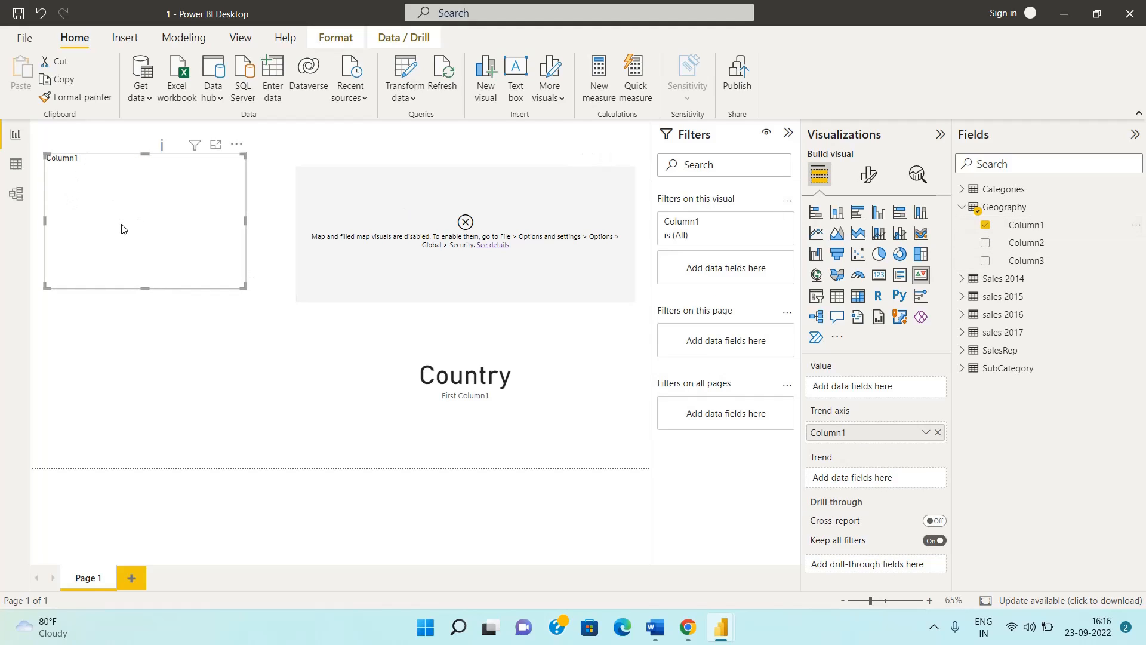
drag(122, 228, 150, 341)
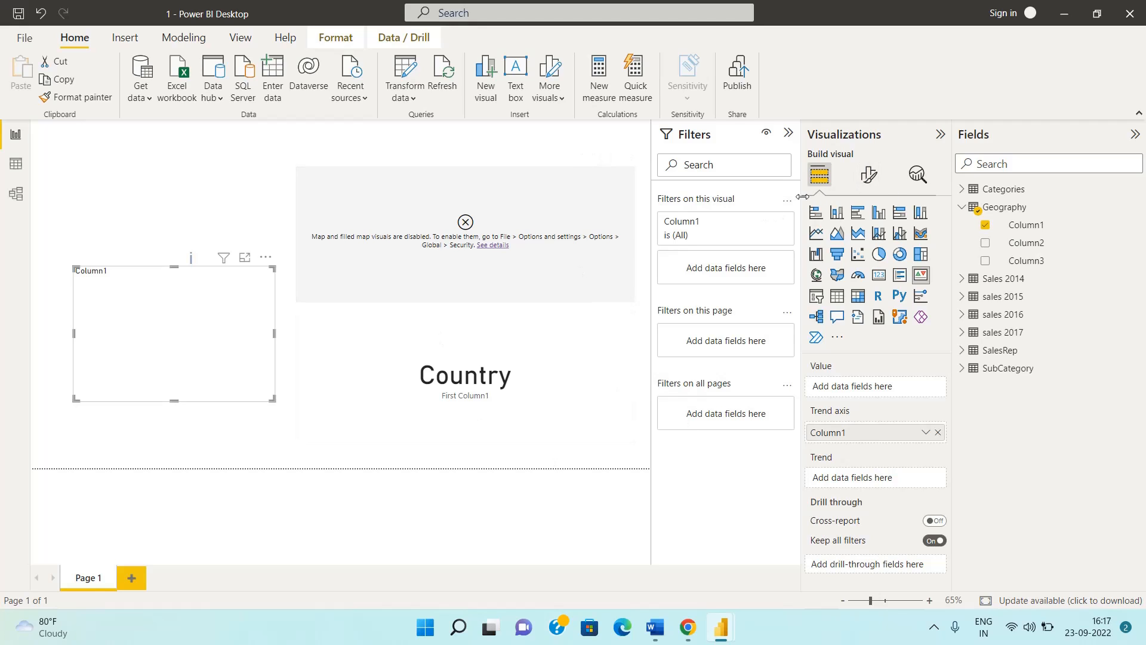
Look through the common data sources offered for importing data and dismiss the list without choosing one
drag(801, 196, 818, 198)
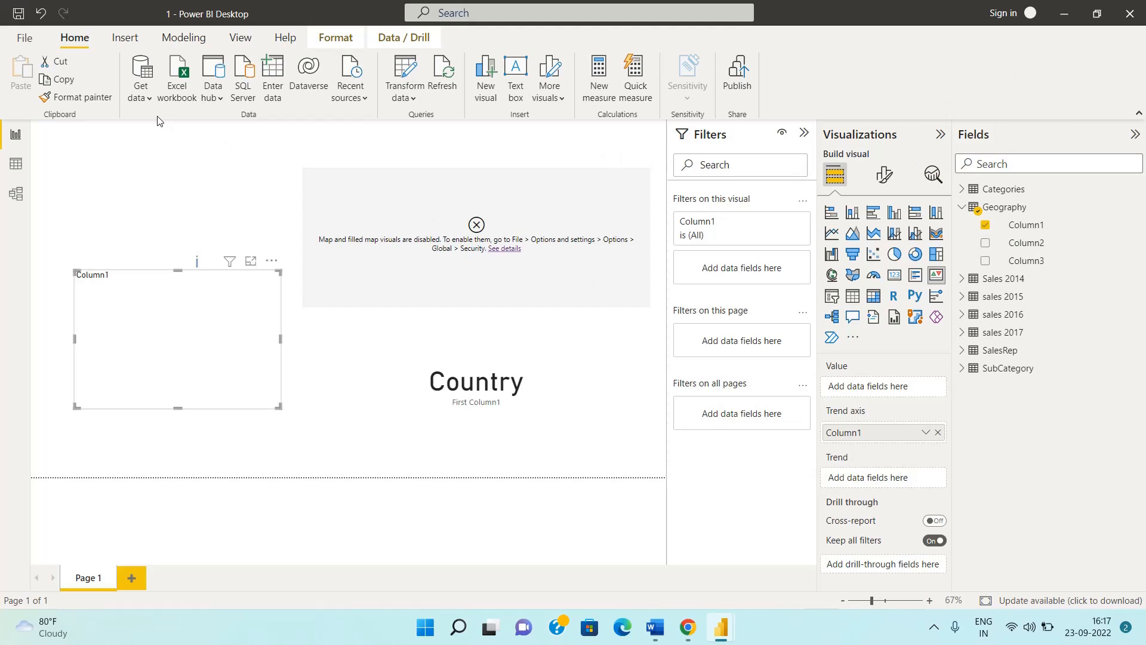
click(142, 102)
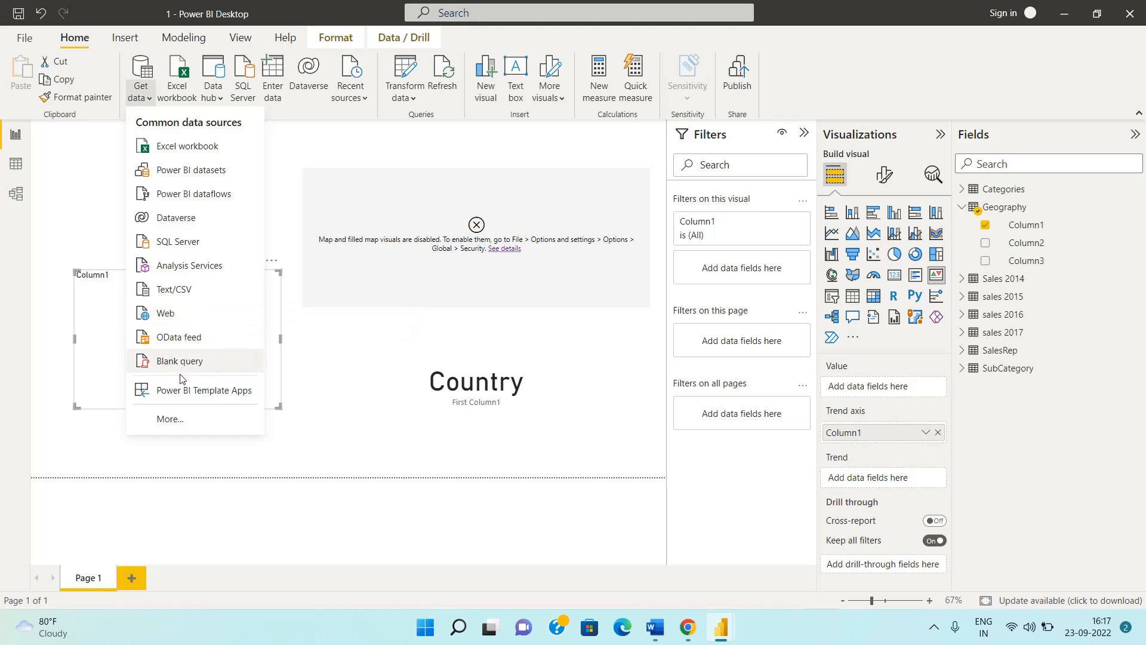
click(338, 363)
click(337, 363)
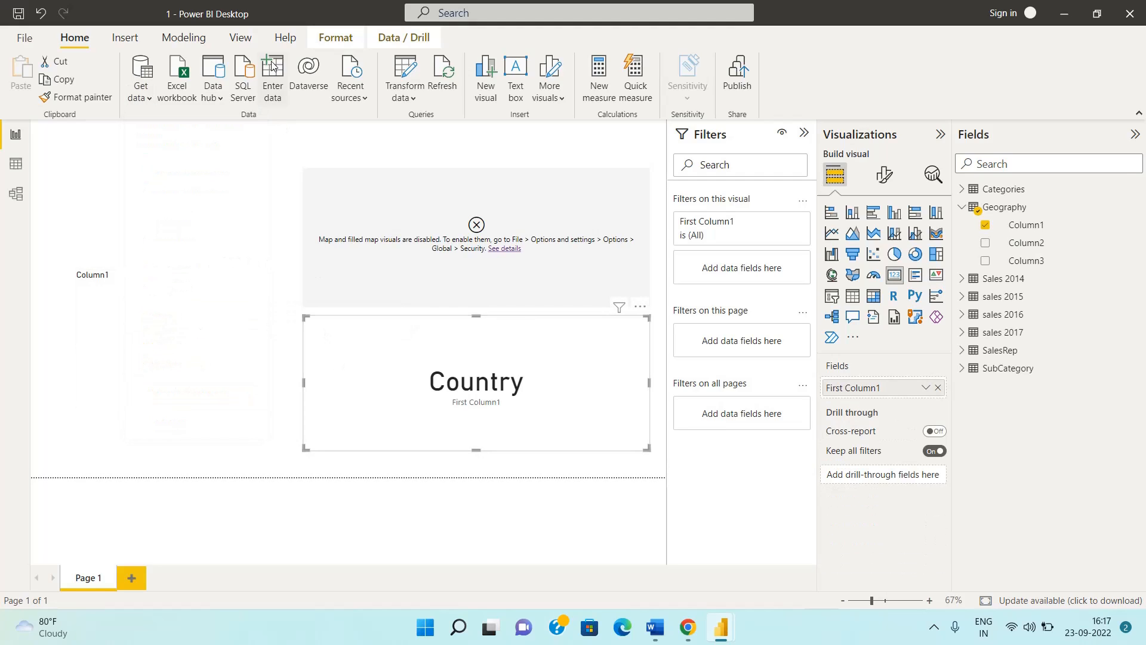